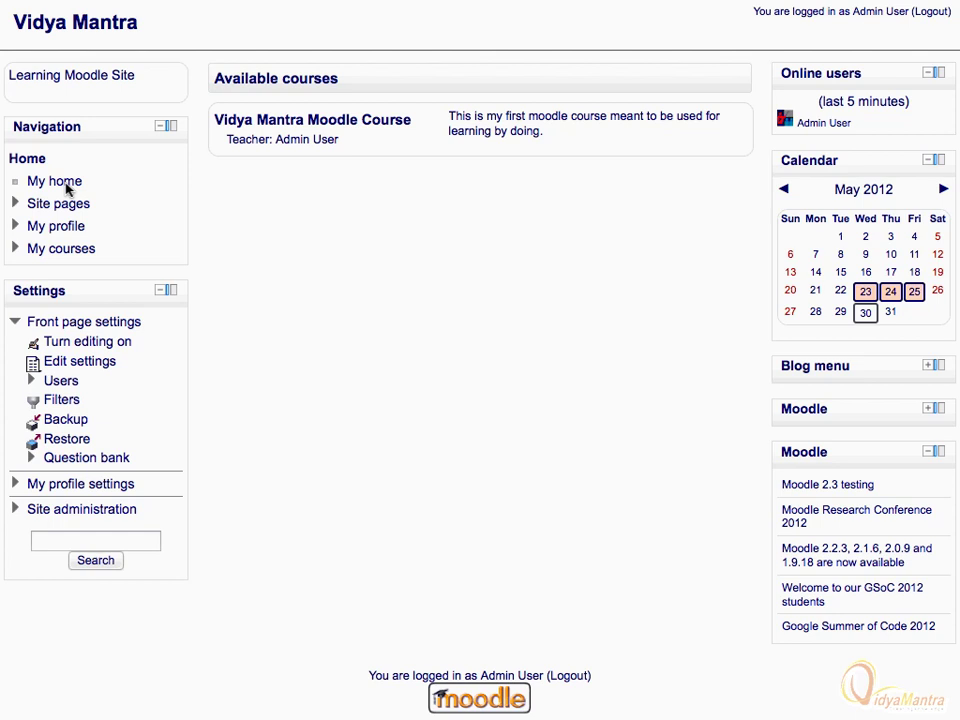
Step: Visit My home and the front page, then view Site pages' Participants and the Site blogs entries
{"action": "left_click", "coordinate": [55, 182]}
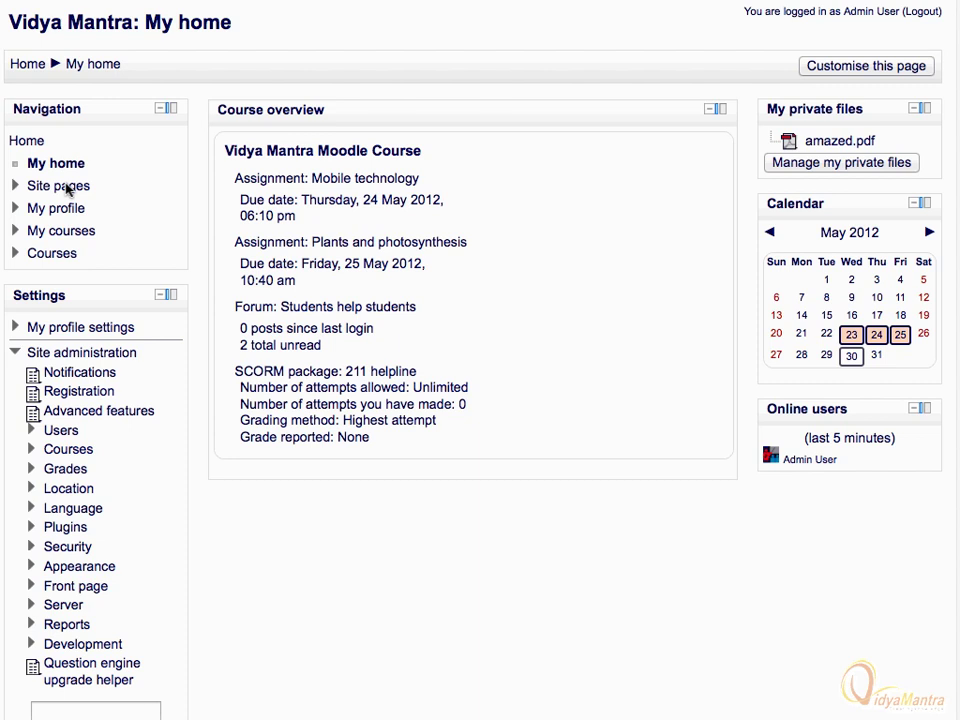
{"action": "left_click", "coordinate": [24, 141]}
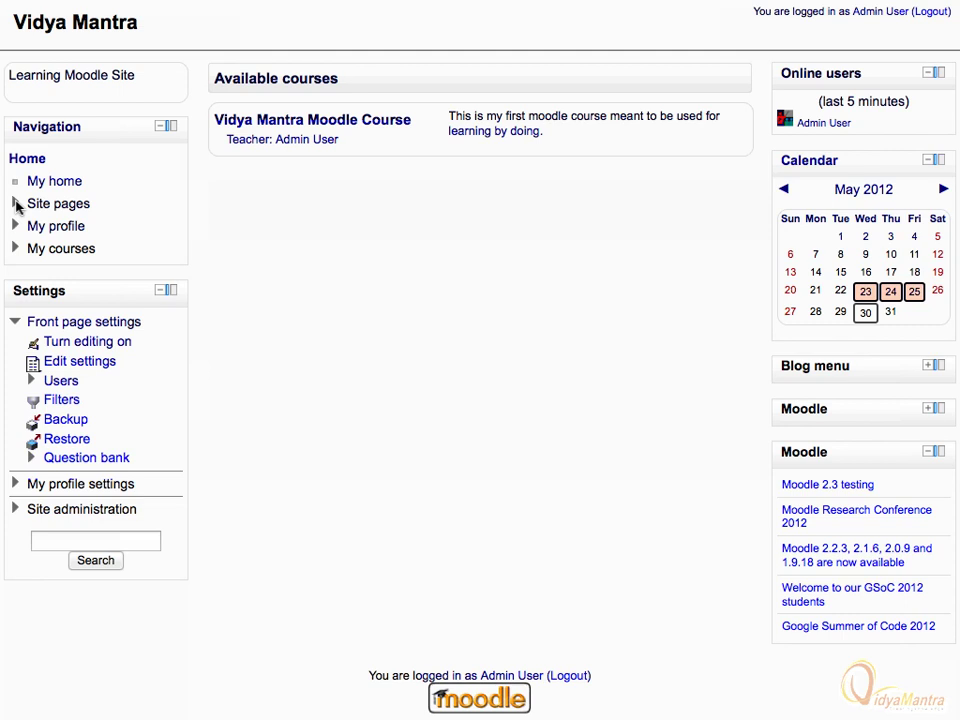
{"action": "left_click", "coordinate": [17, 204]}
{"action": "left_click", "coordinate": [60, 229]}
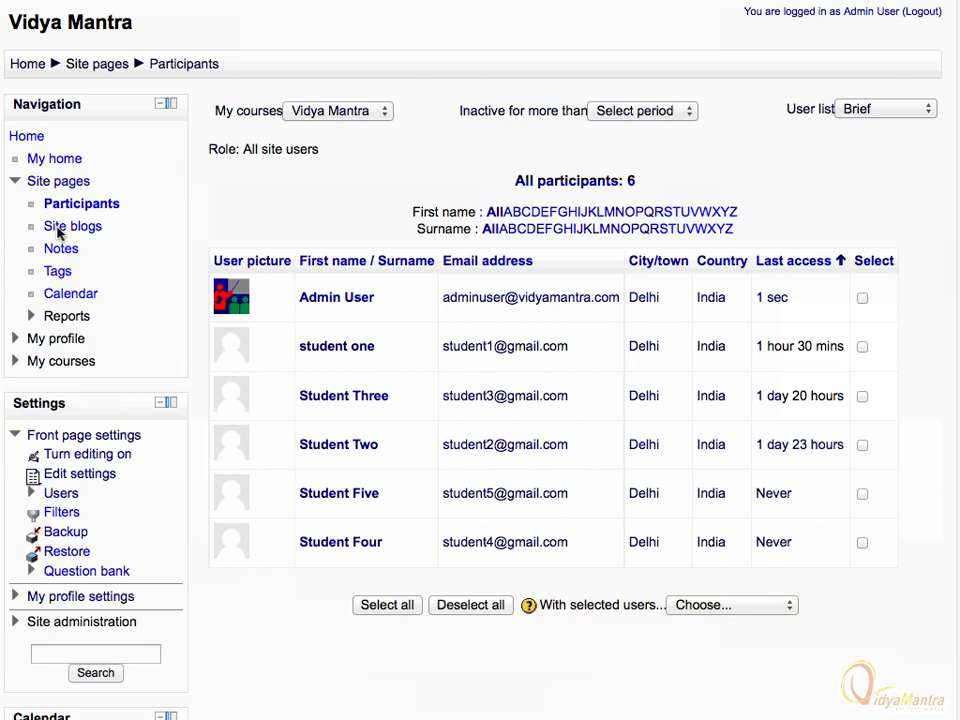
{"action": "left_click", "coordinate": [60, 229]}
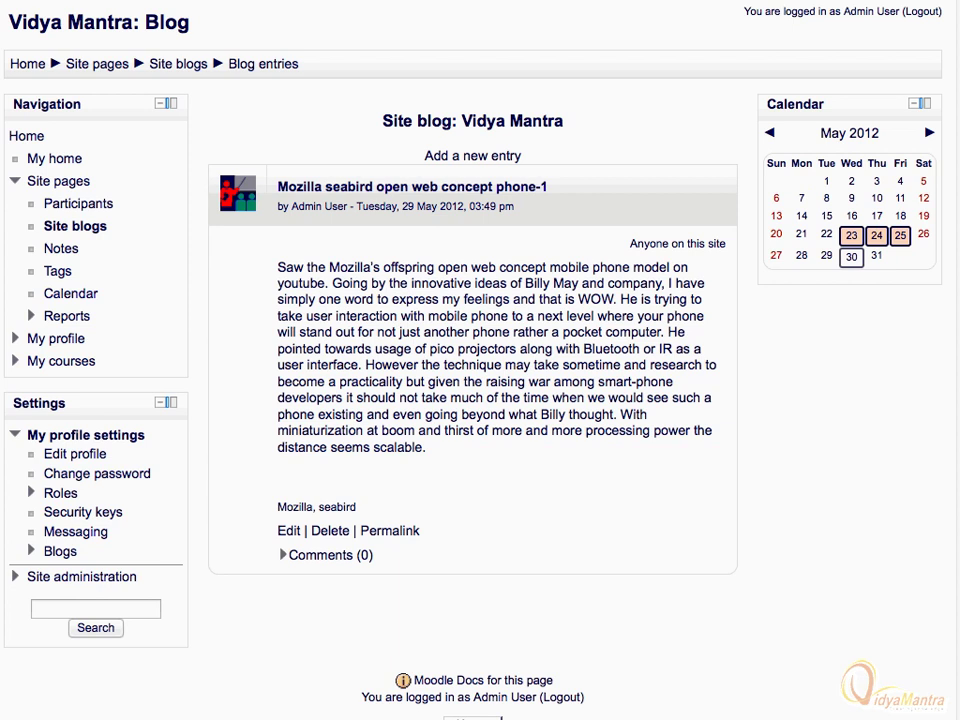
Step: Visit the site Notes page, then the Tags page listing baseball, Mozilla, Reading and seabird
{"action": "left_click", "coordinate": [63, 252]}
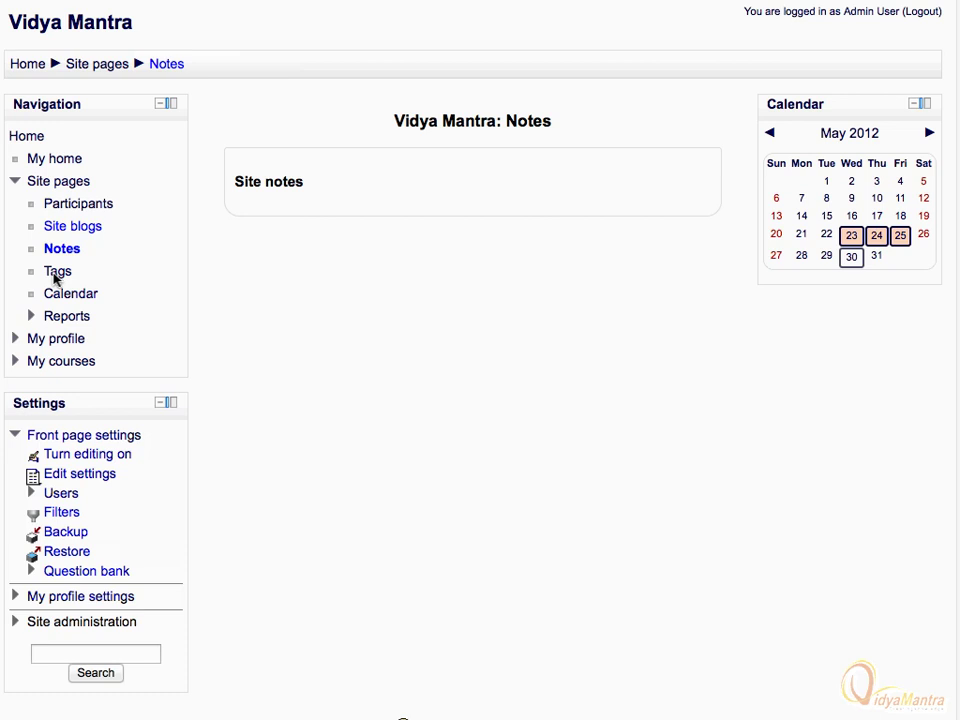
{"action": "left_click", "coordinate": [56, 272]}
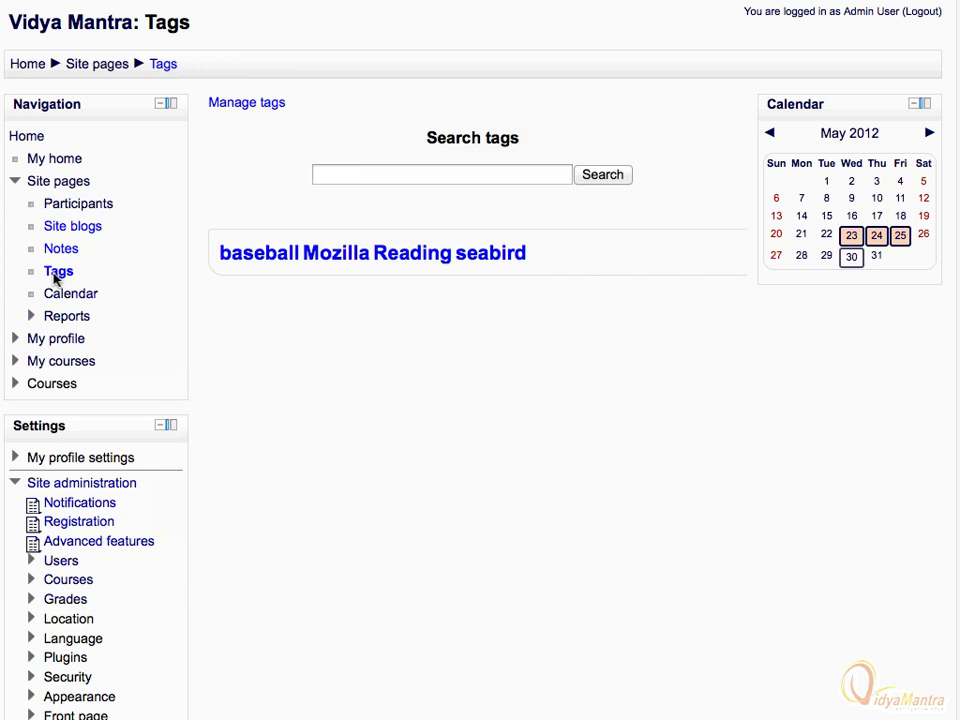
Step: Add 'Moodle' as an official tag under Manage tags and go back to the Tags page
{"action": "left_click", "coordinate": [234, 106]}
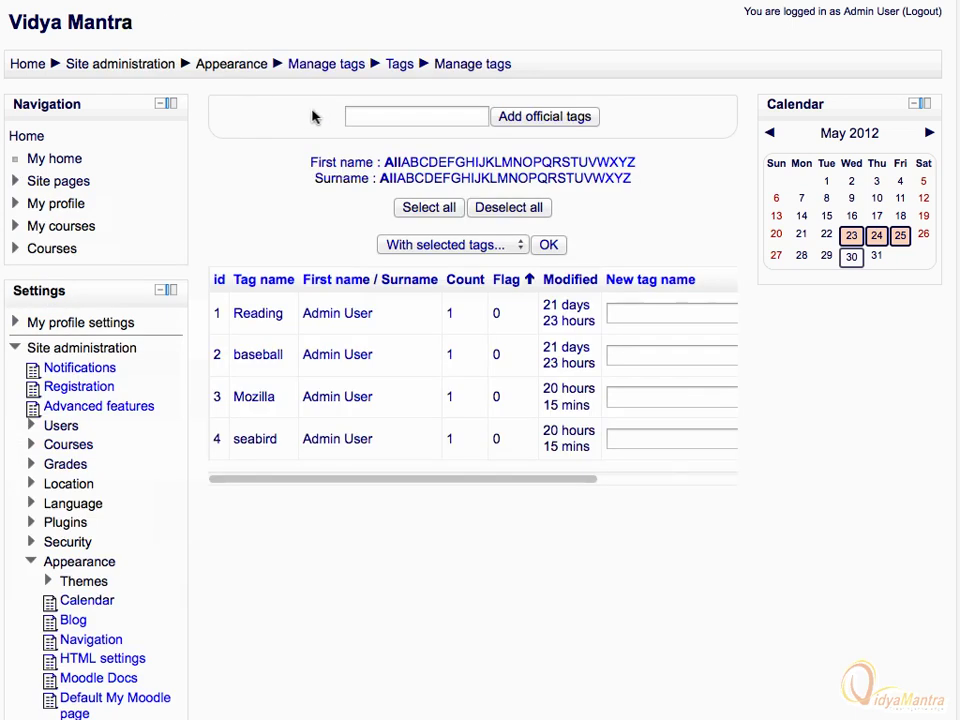
{"action": "left_click", "coordinate": [349, 117]}
{"action": "type", "text": "Moodle"}
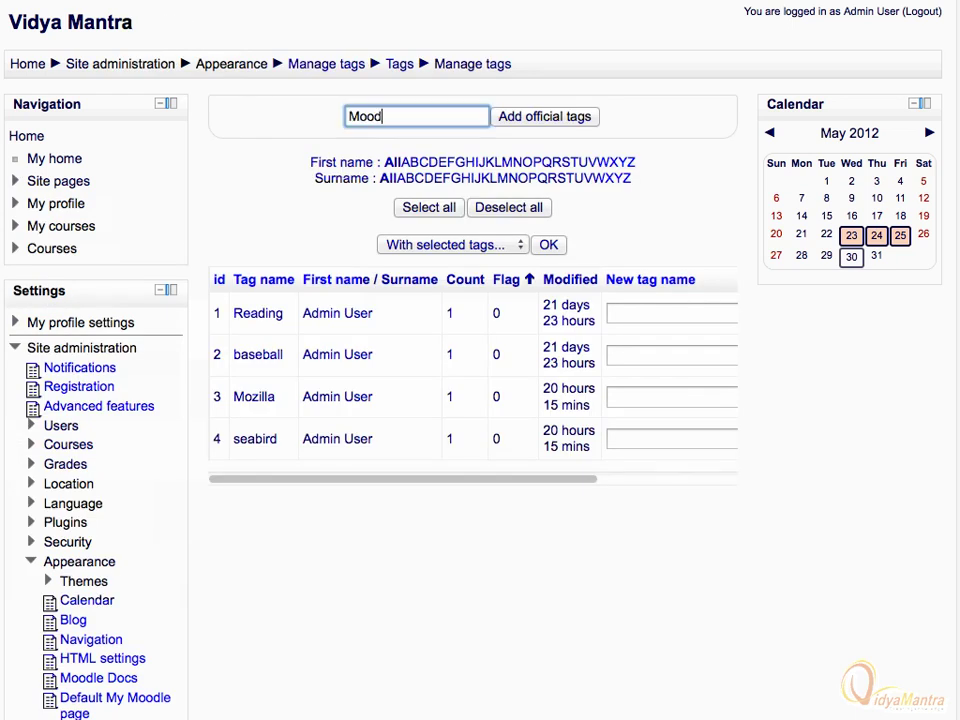
{"action": "left_click", "coordinate": [536, 118]}
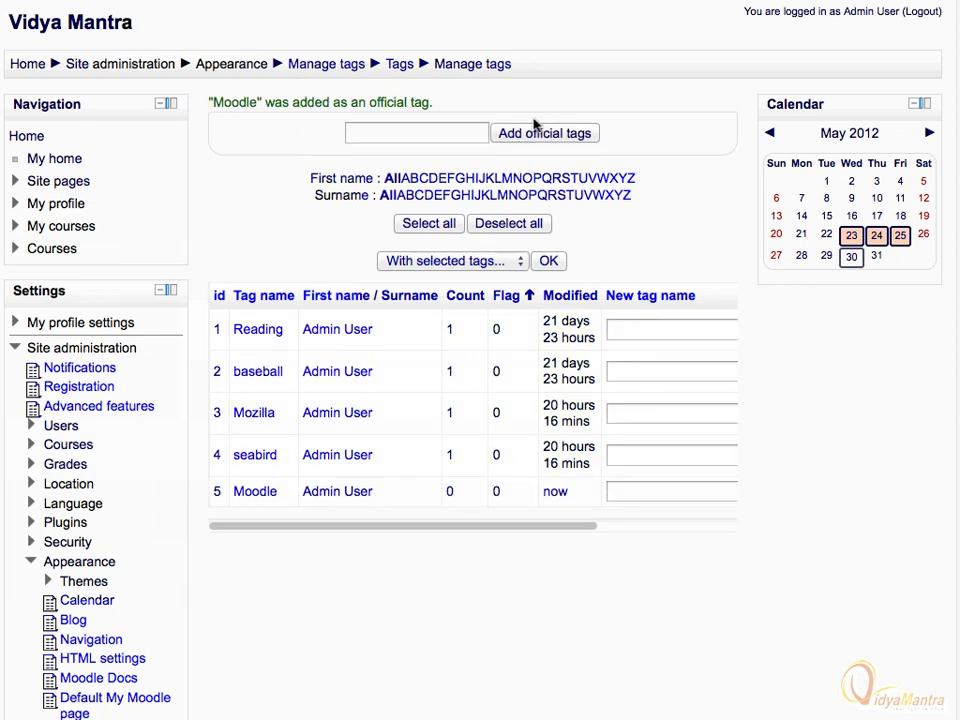
{"action": "left_click", "coordinate": [399, 66]}
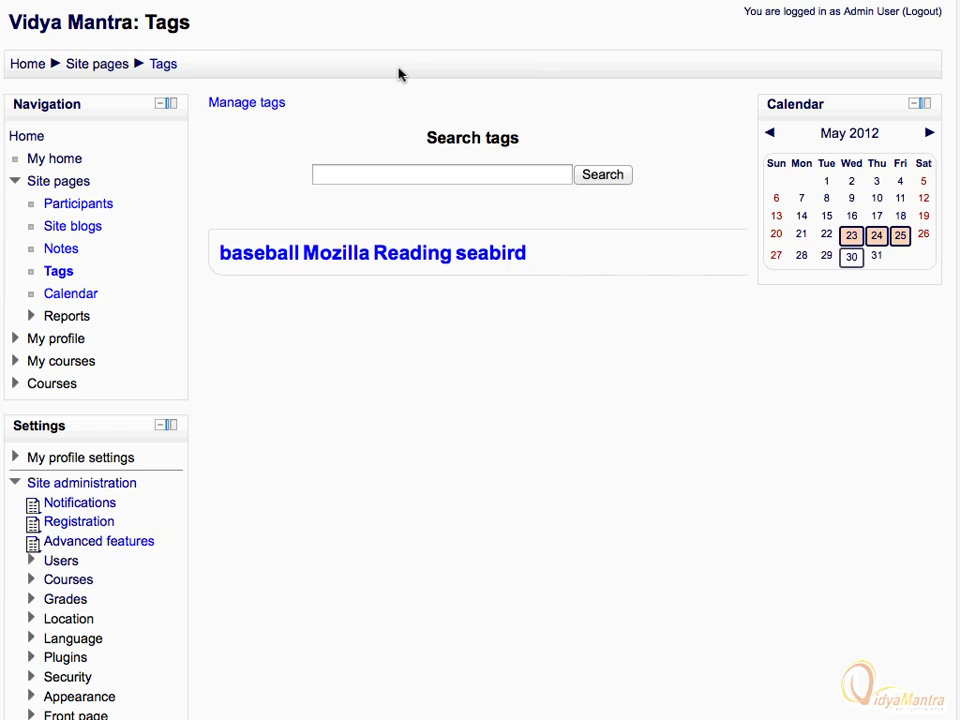
Step: Glance at the May 2012 calendar, then open the Logs report under Site pages' Reports
{"action": "left_click", "coordinate": [65, 298]}
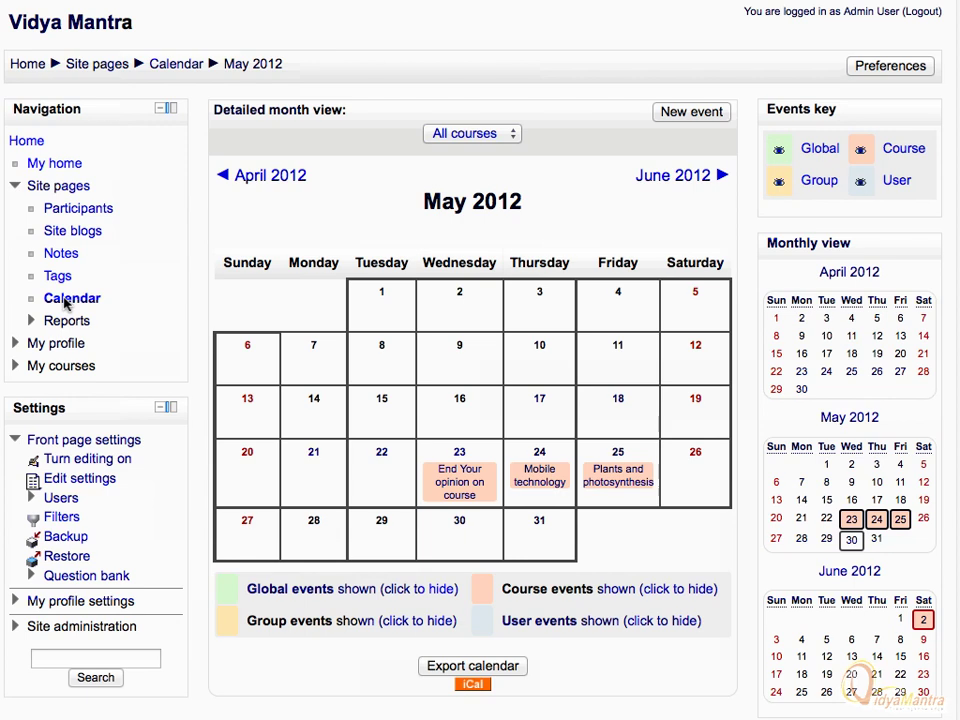
{"action": "left_click", "coordinate": [32, 321]}
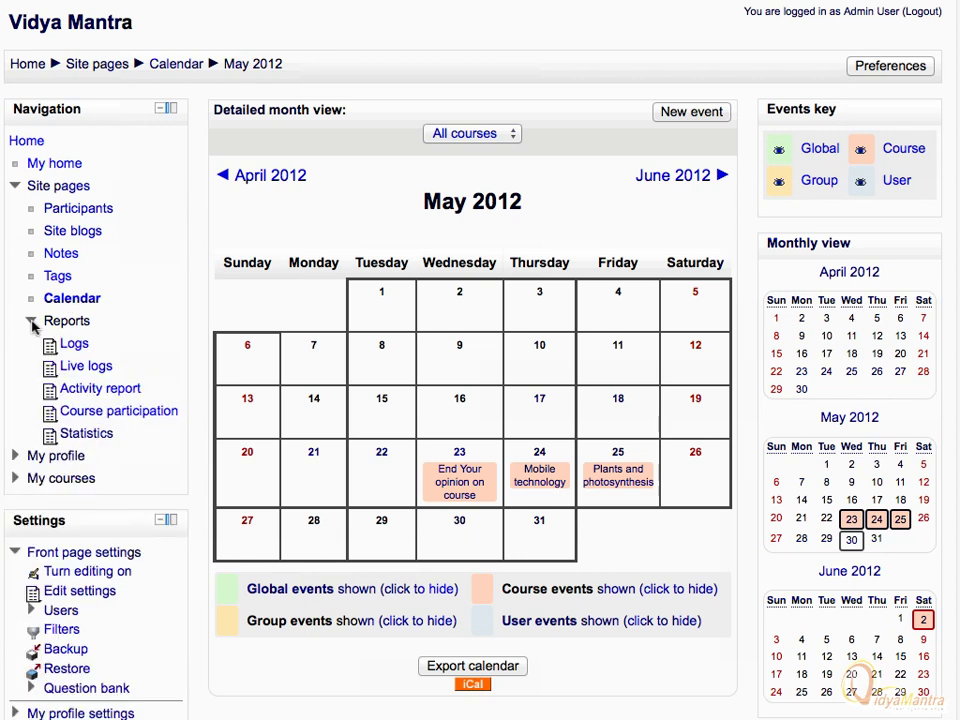
{"action": "left_click", "coordinate": [77, 347]}
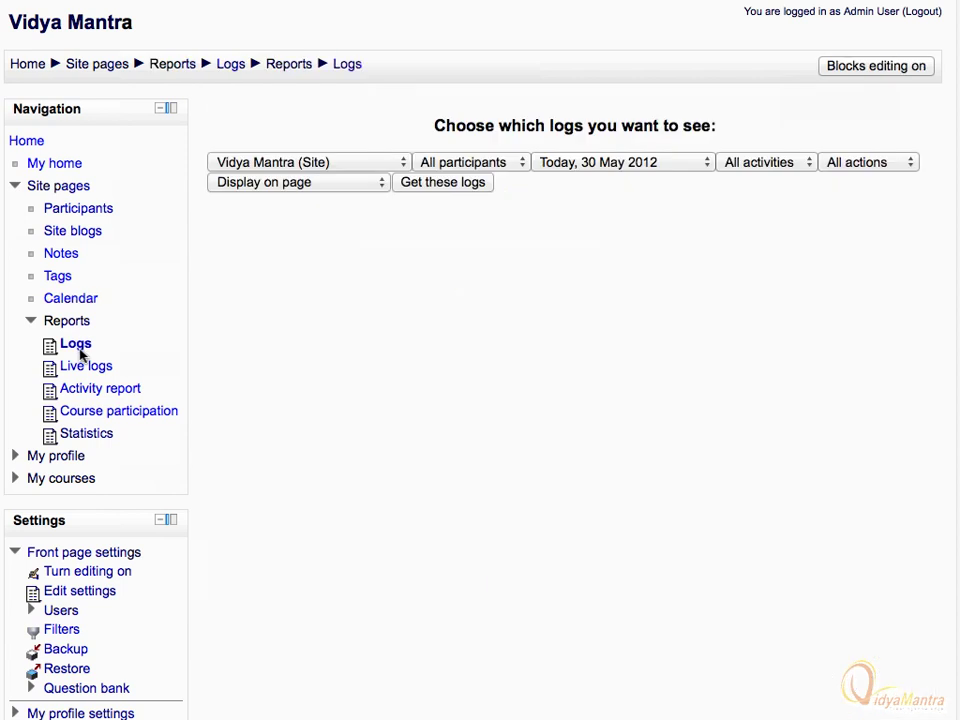
Step: Fetch logs for Vidya Mantra Moodle Course, one student, on Monday 28 May 2012
{"action": "left_click", "coordinate": [401, 165]}
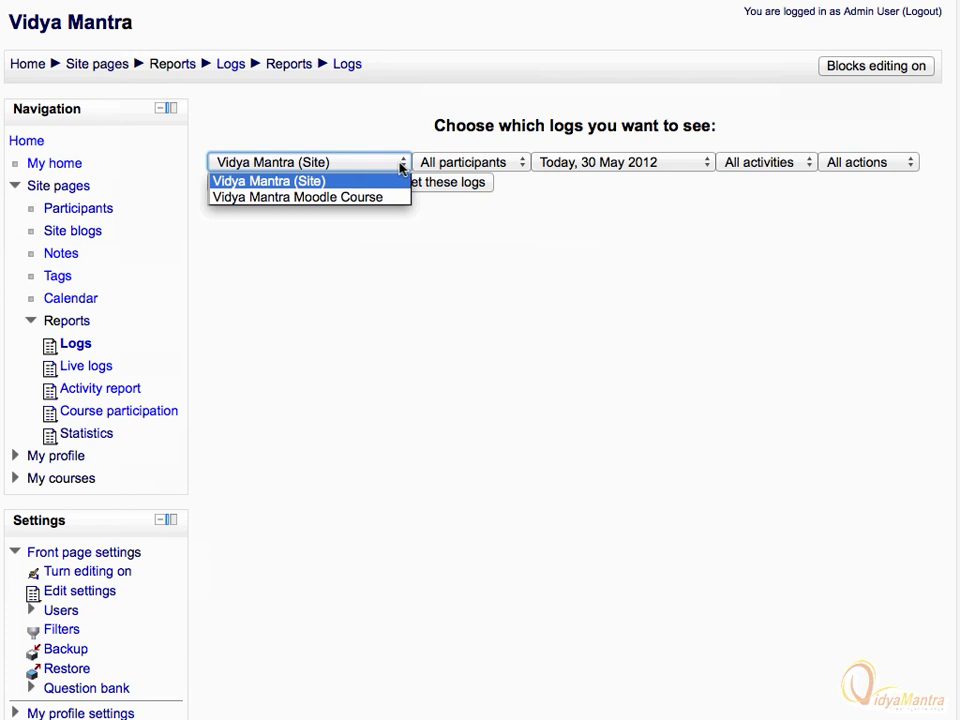
{"action": "left_click", "coordinate": [304, 197]}
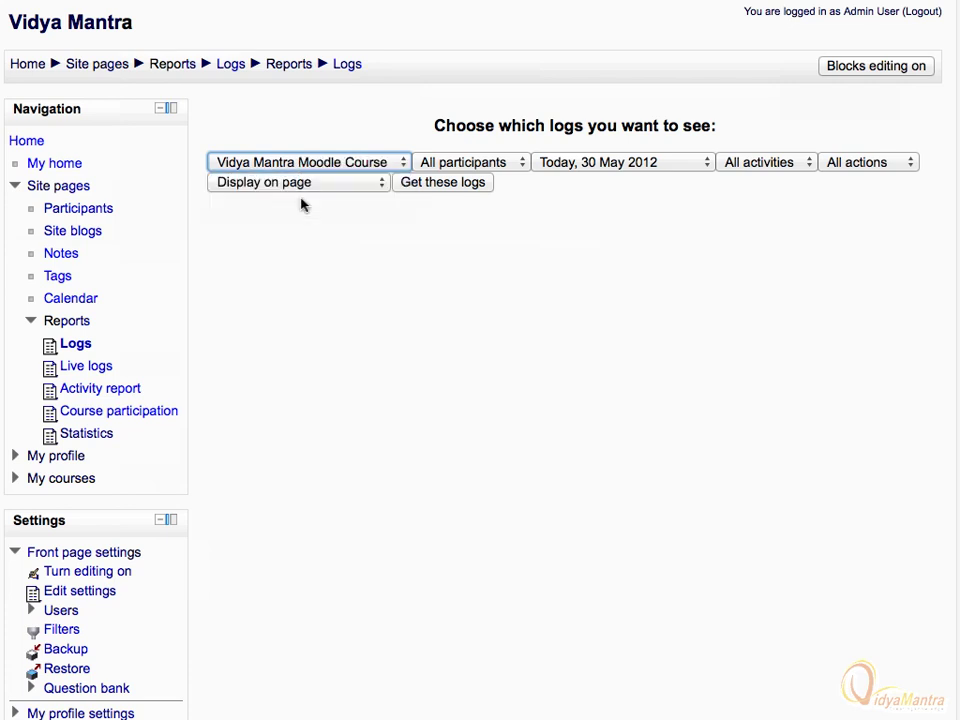
{"action": "left_click", "coordinate": [519, 165]}
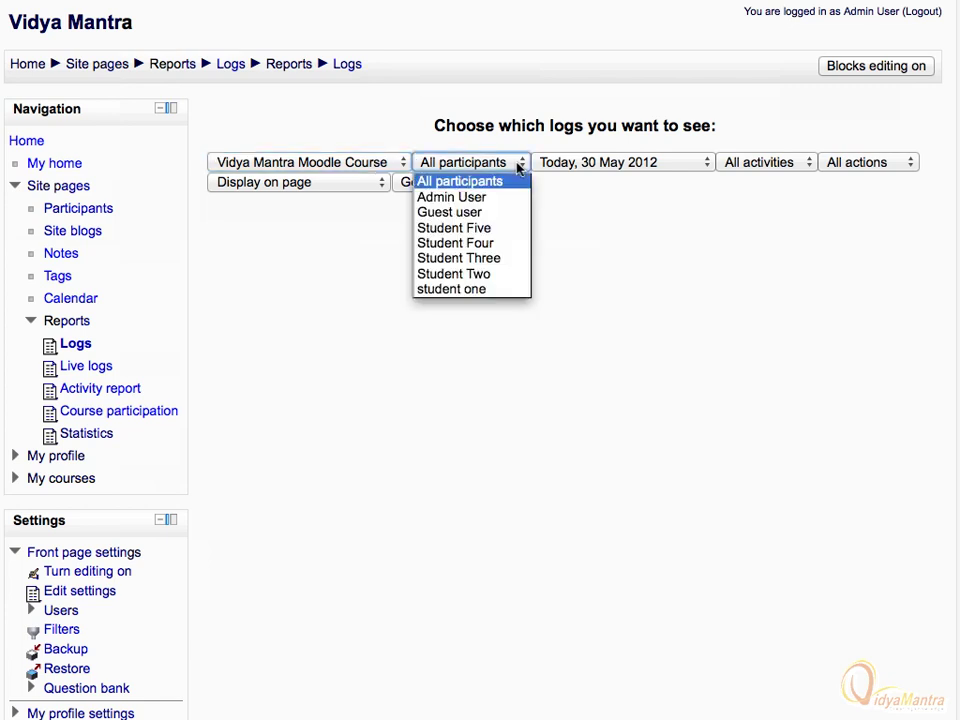
{"action": "left_click", "coordinate": [448, 290]}
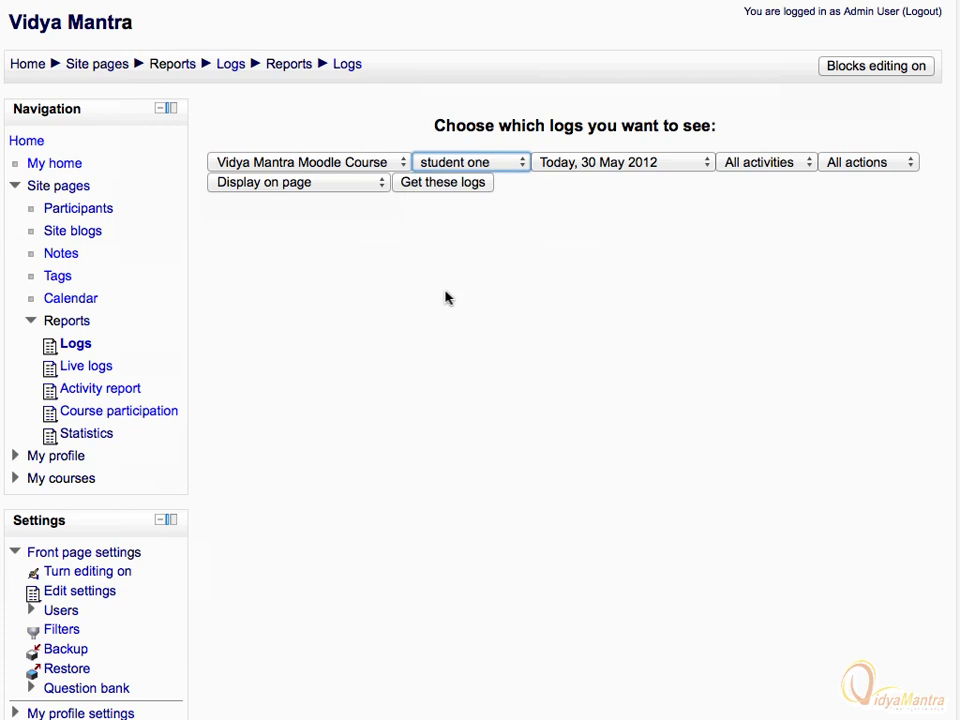
{"action": "left_click", "coordinate": [705, 165]}
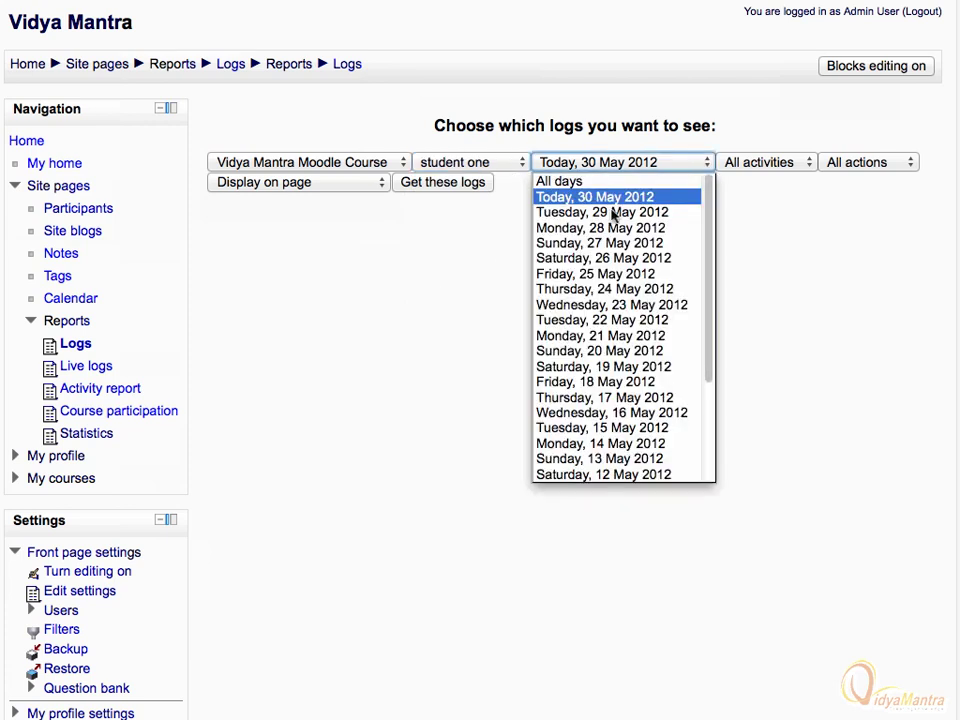
{"action": "left_click", "coordinate": [576, 229]}
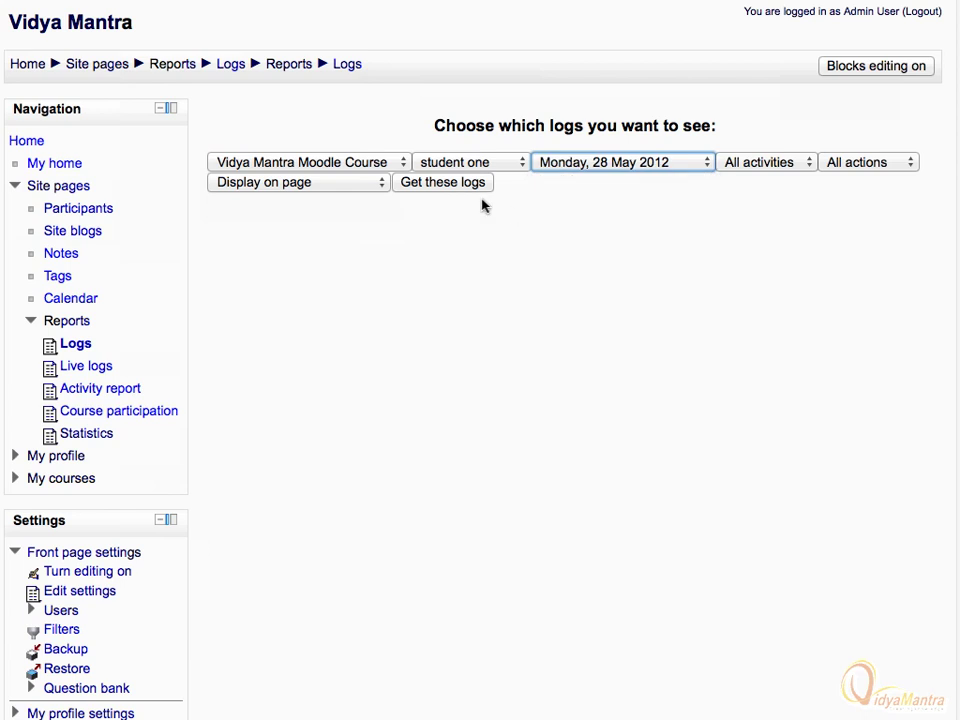
{"action": "left_click", "coordinate": [437, 183]}
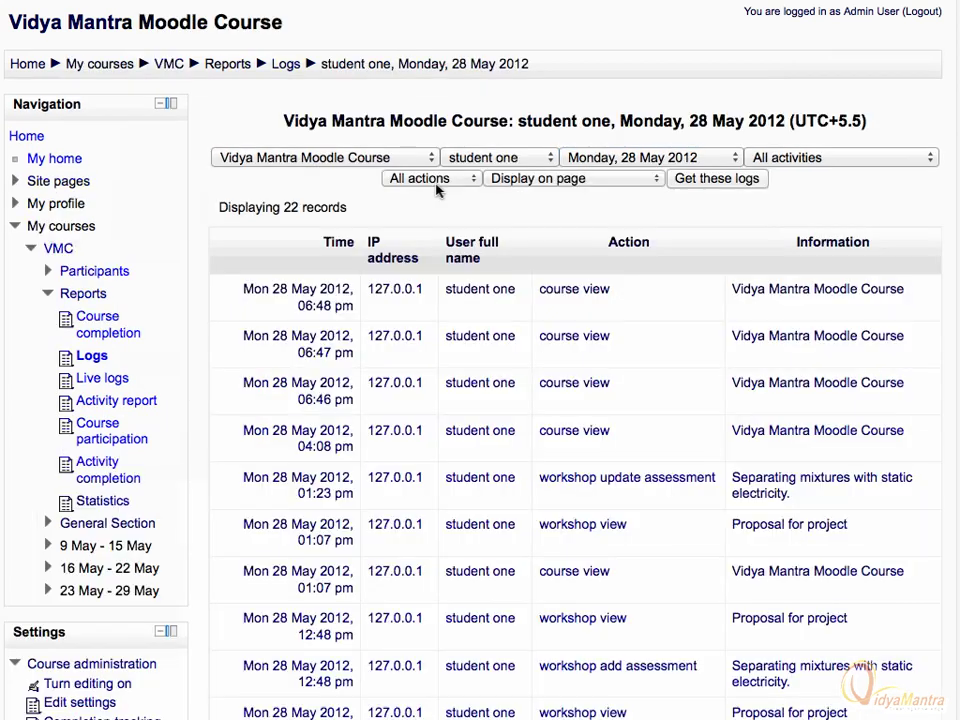
Step: Return to the Logs form, then rearrange the navigation tree to expand My profile and its forum posts
{"action": "left_click", "coordinate": [283, 66]}
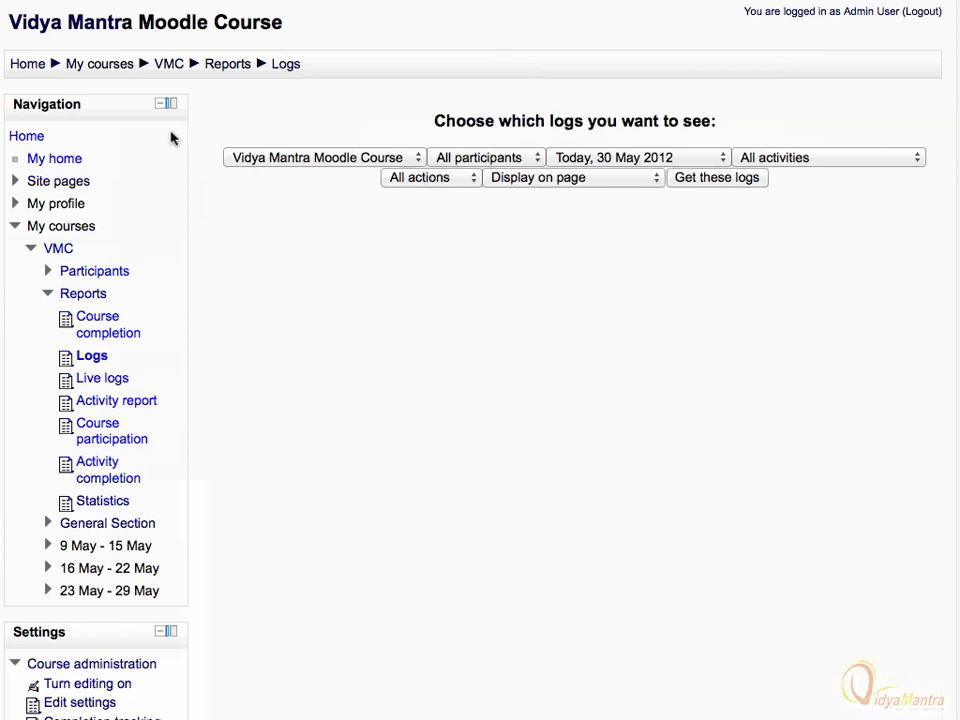
{"action": "left_click", "coordinate": [15, 228]}
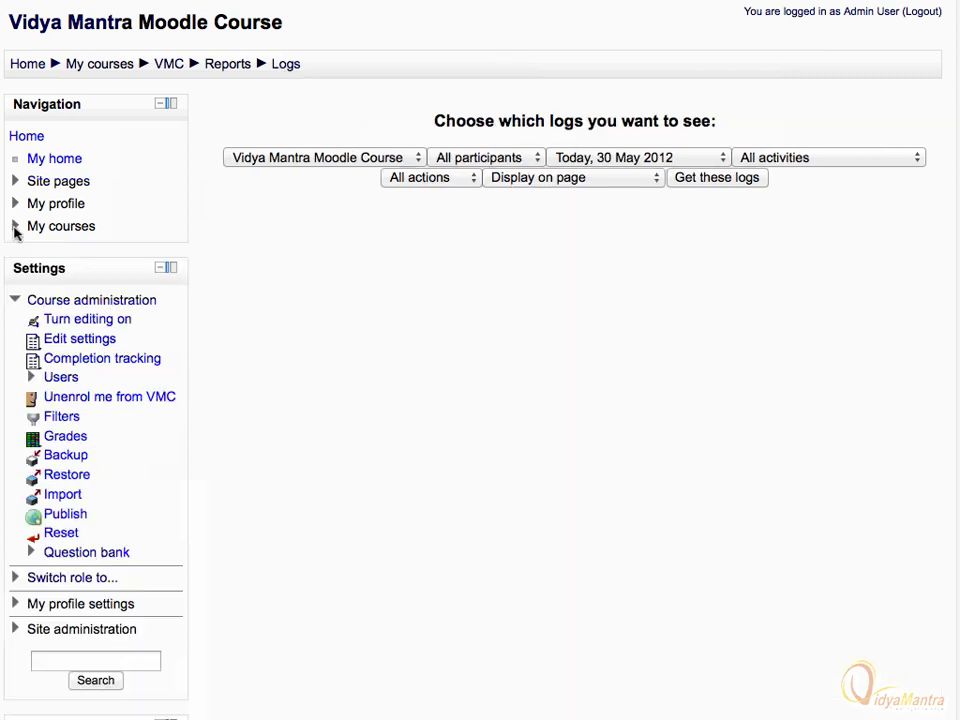
{"action": "left_click", "coordinate": [16, 183]}
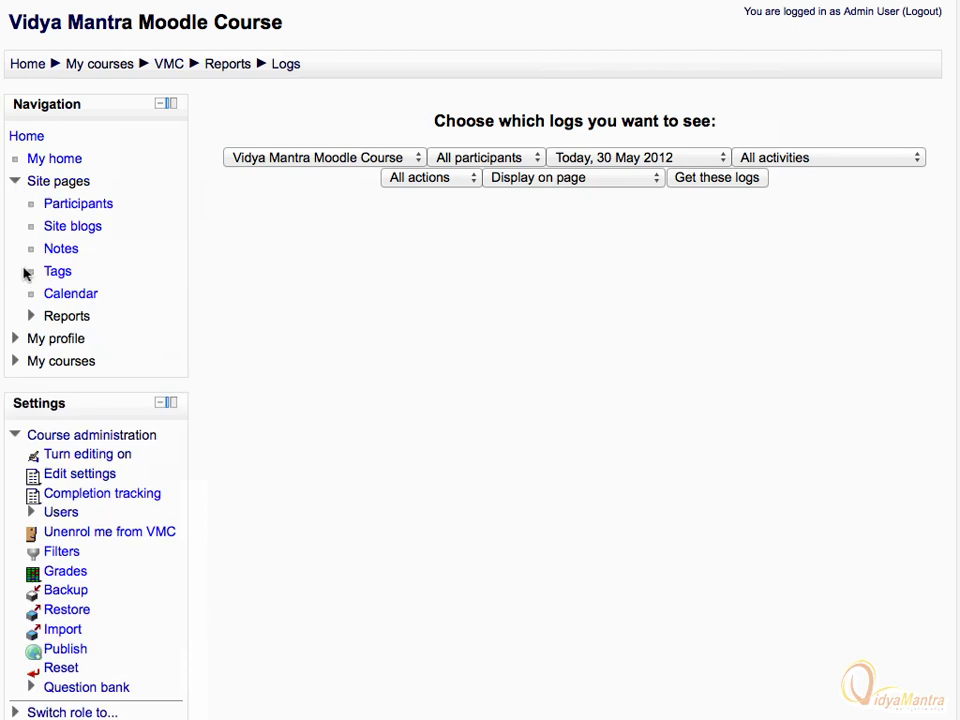
{"action": "left_click", "coordinate": [31, 317]}
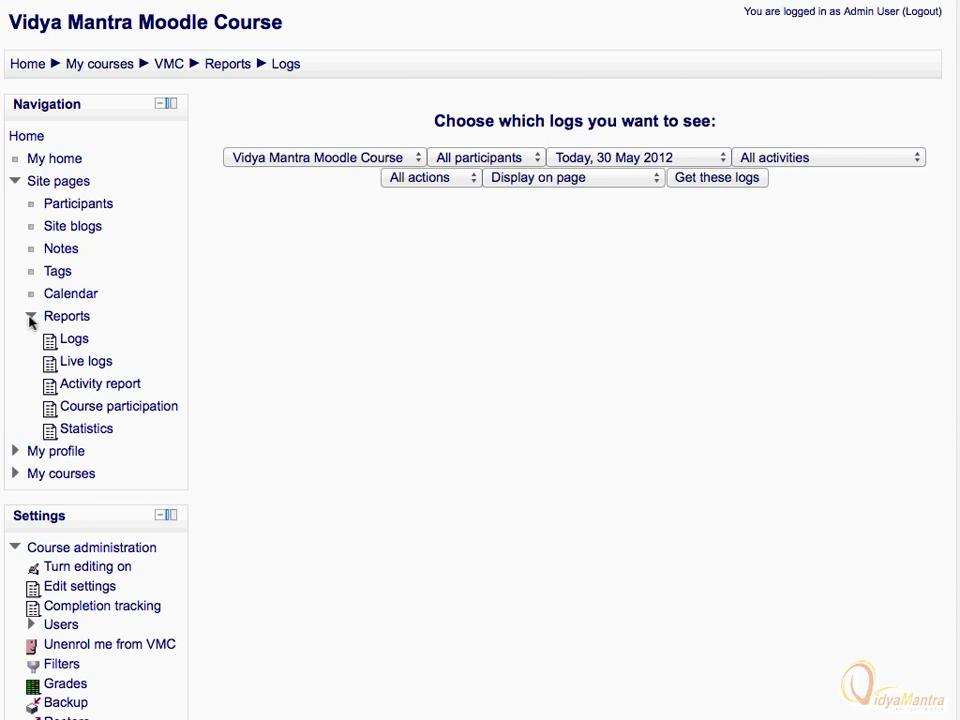
{"action": "left_click", "coordinate": [15, 182]}
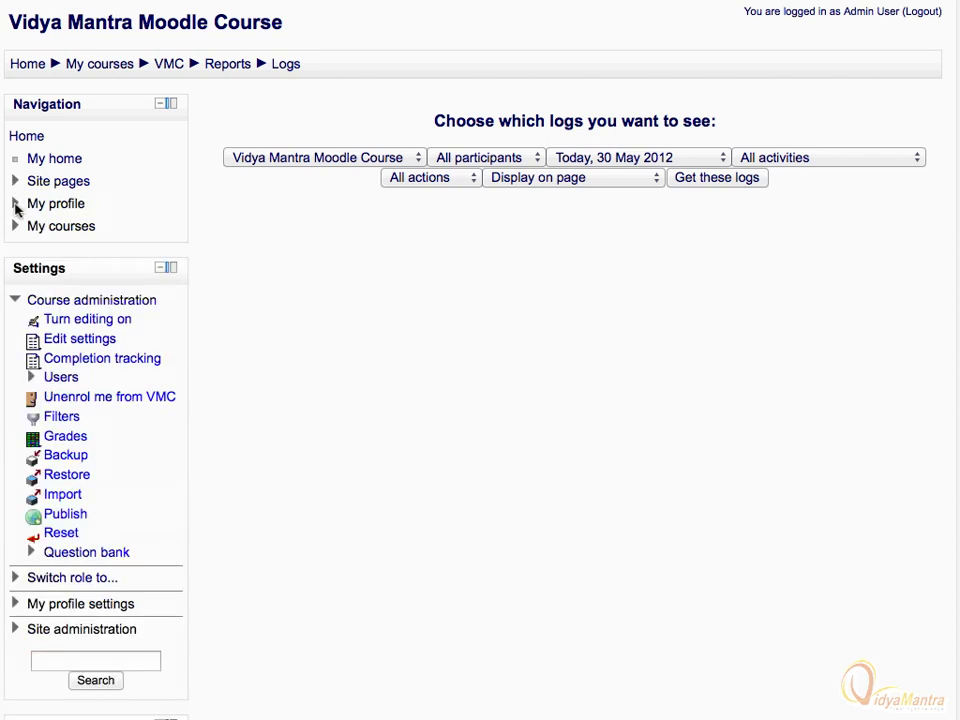
{"action": "left_click", "coordinate": [15, 204]}
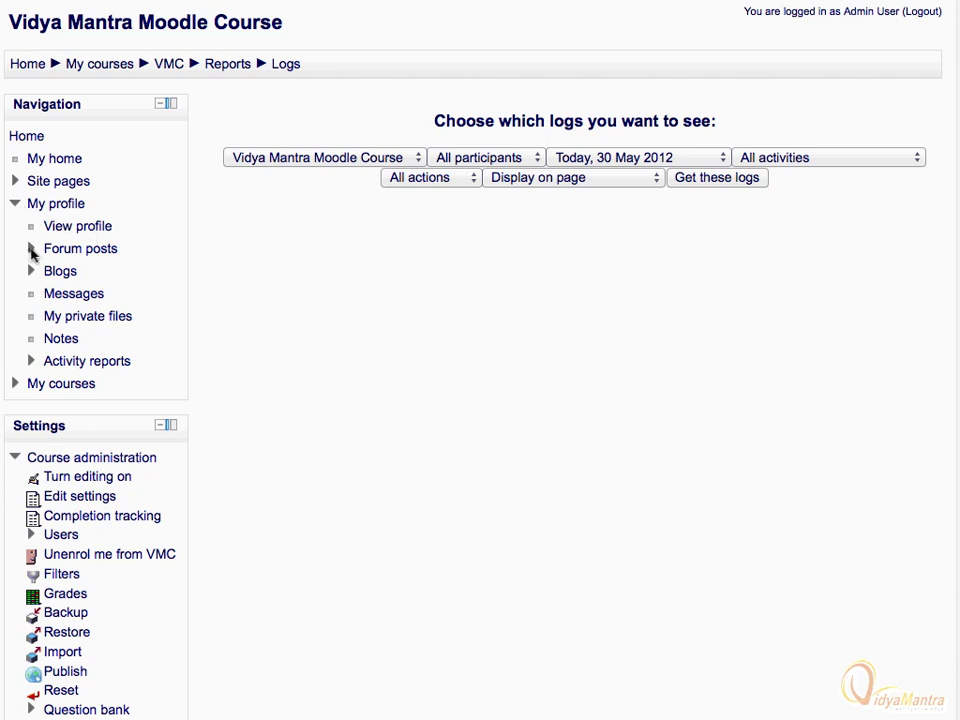
{"action": "left_click", "coordinate": [31, 250]}
Step: Browse the account's forum posts, messages and private files, then open the Admin User notes page to add a note
{"action": "left_click", "coordinate": [80, 273]}
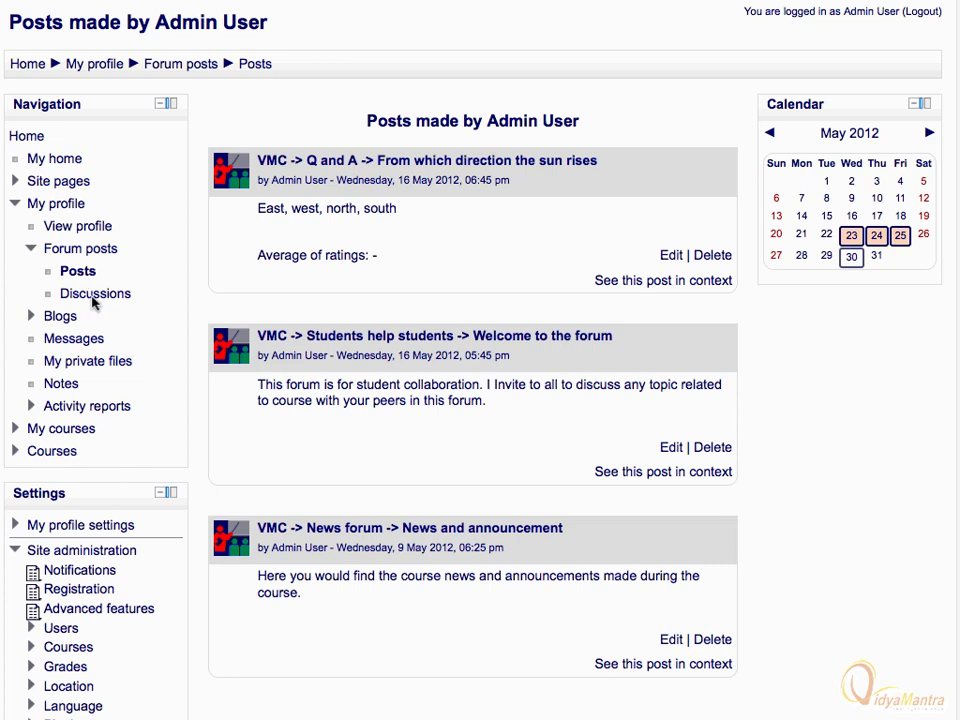
{"action": "left_click", "coordinate": [72, 340]}
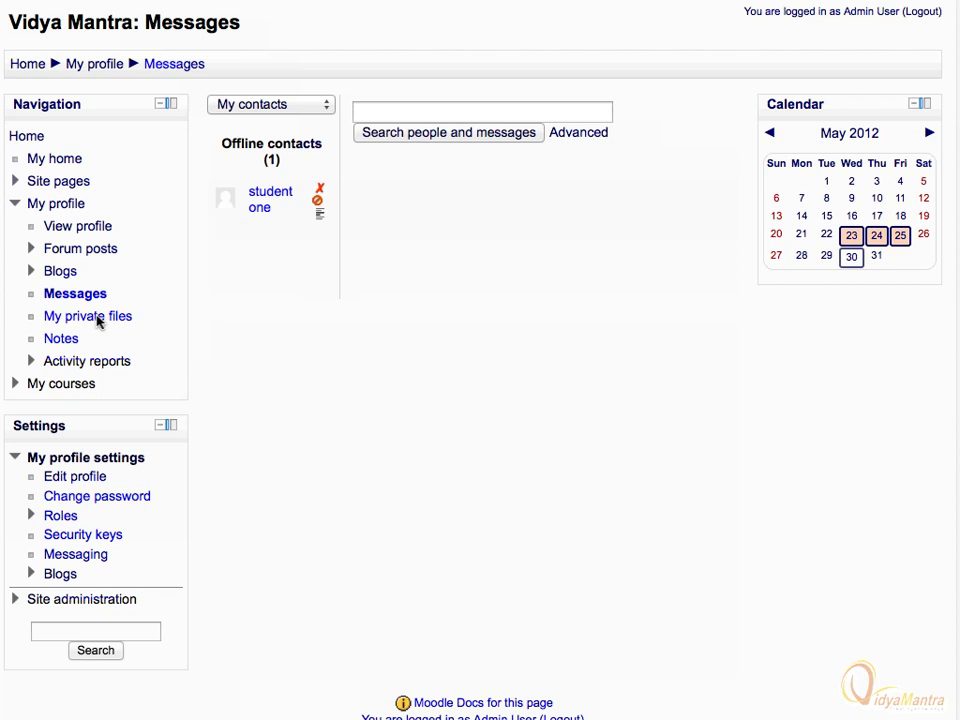
{"action": "left_click", "coordinate": [97, 317]}
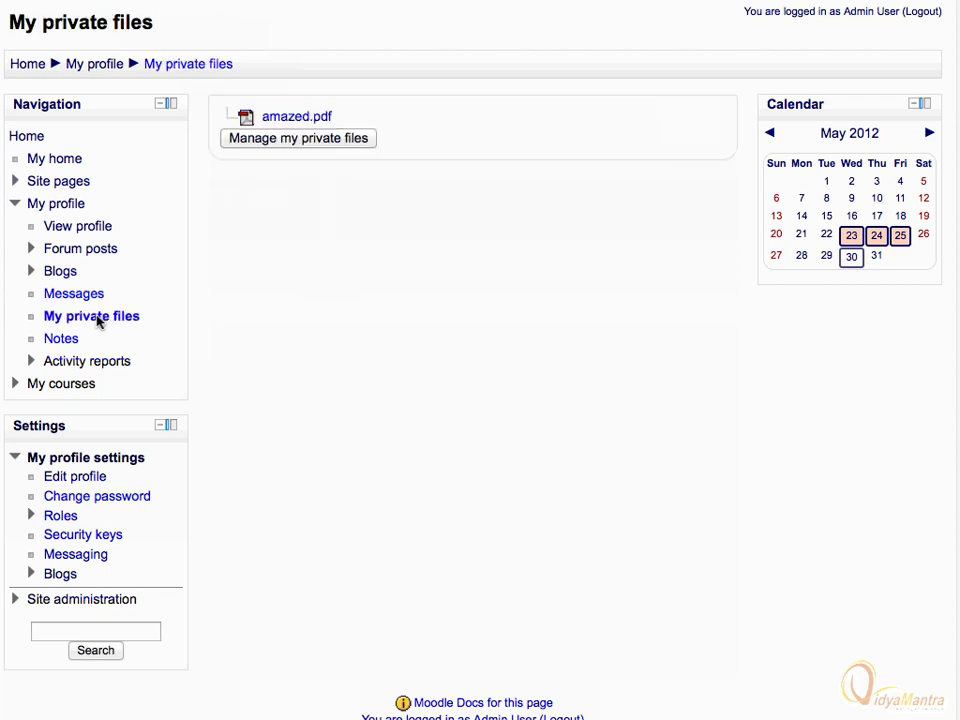
{"action": "left_click", "coordinate": [56, 342]}
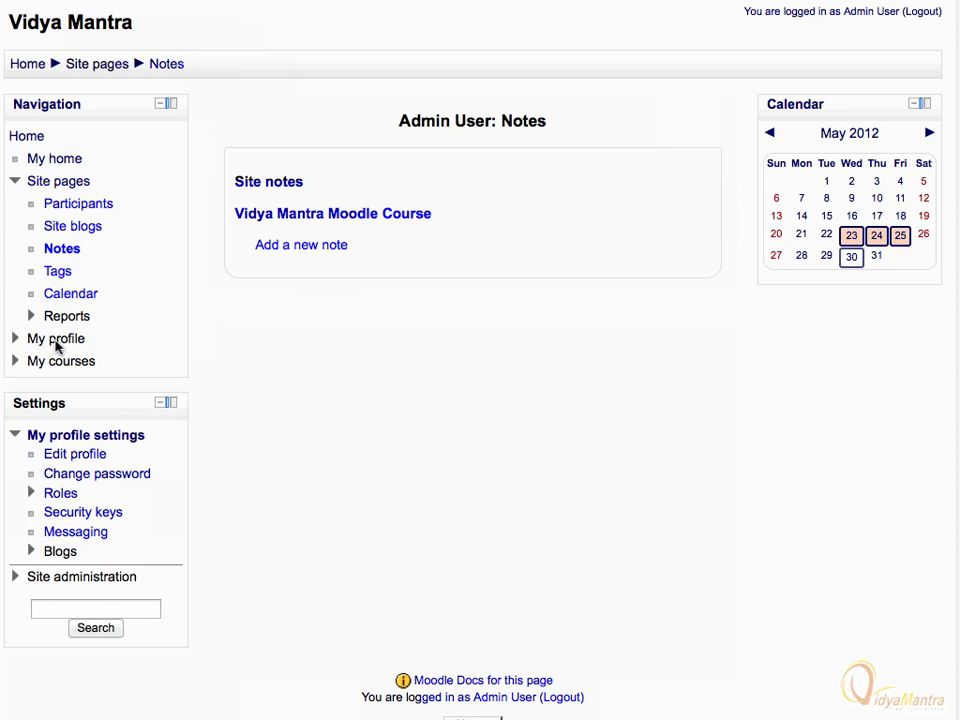
{"action": "left_click", "coordinate": [287, 247]}
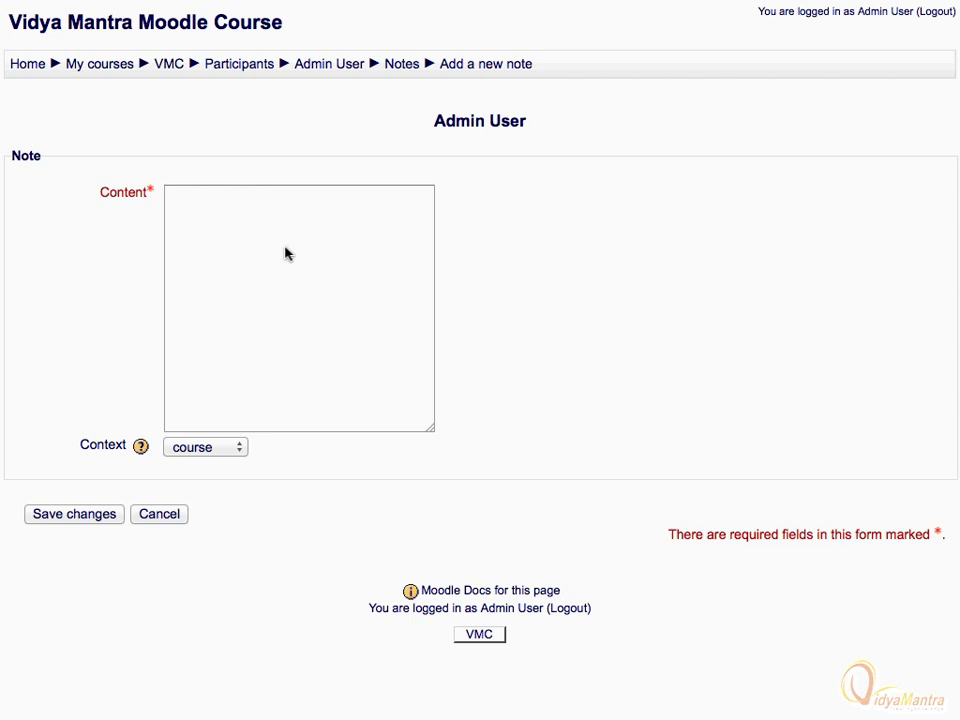
{"action": "left_click", "coordinate": [238, 448]}
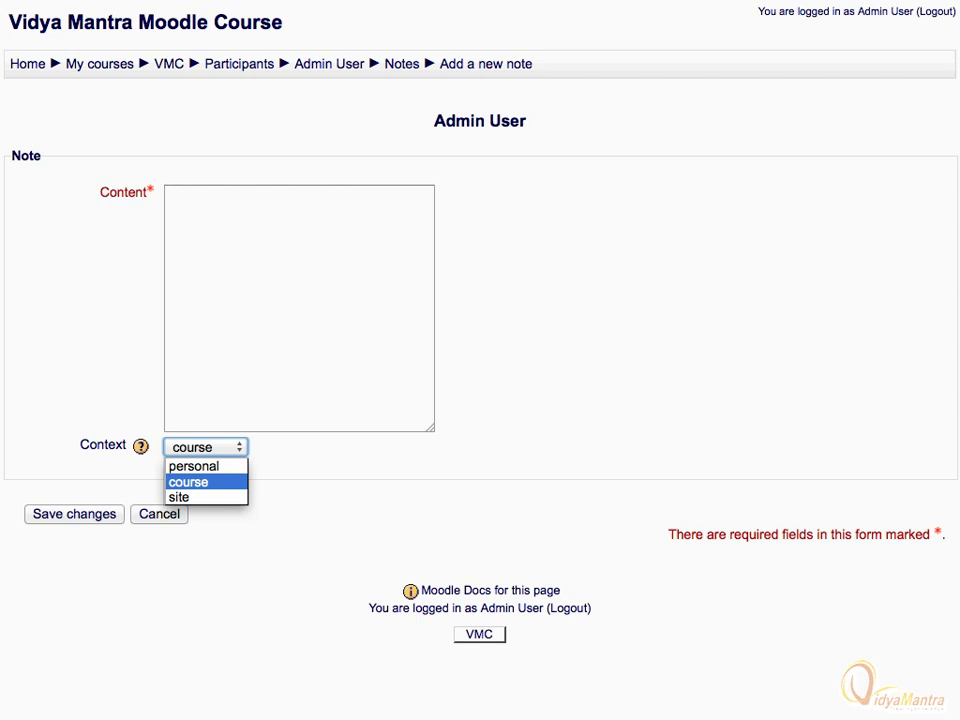
{"action": "left_click", "coordinate": [240, 448]}
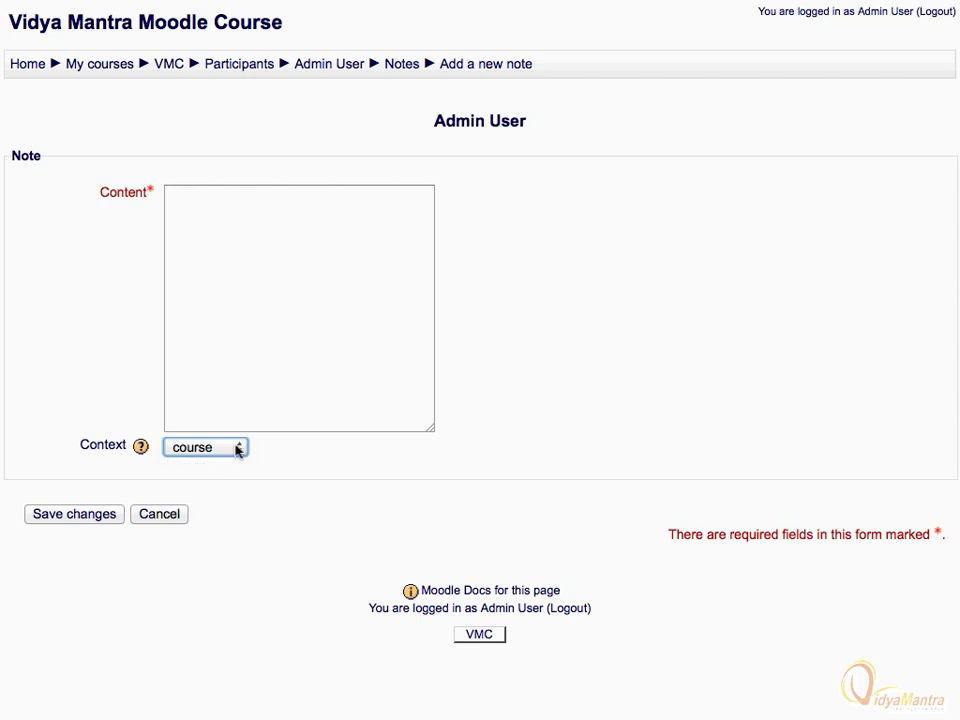
{"action": "left_click", "coordinate": [152, 515]}
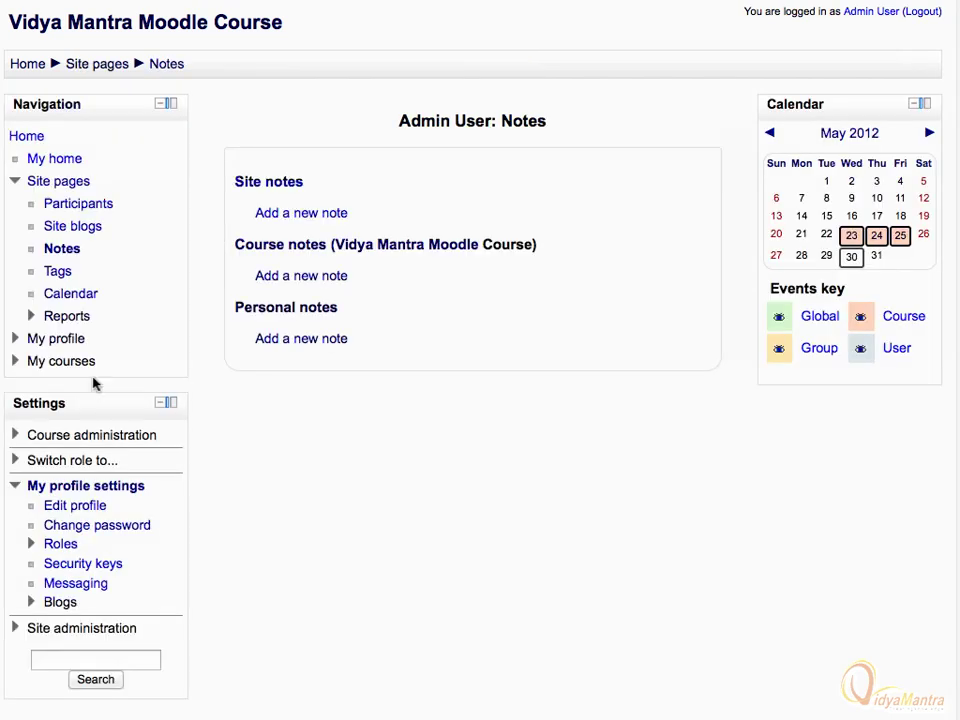
{"action": "left_click", "coordinate": [14, 182]}
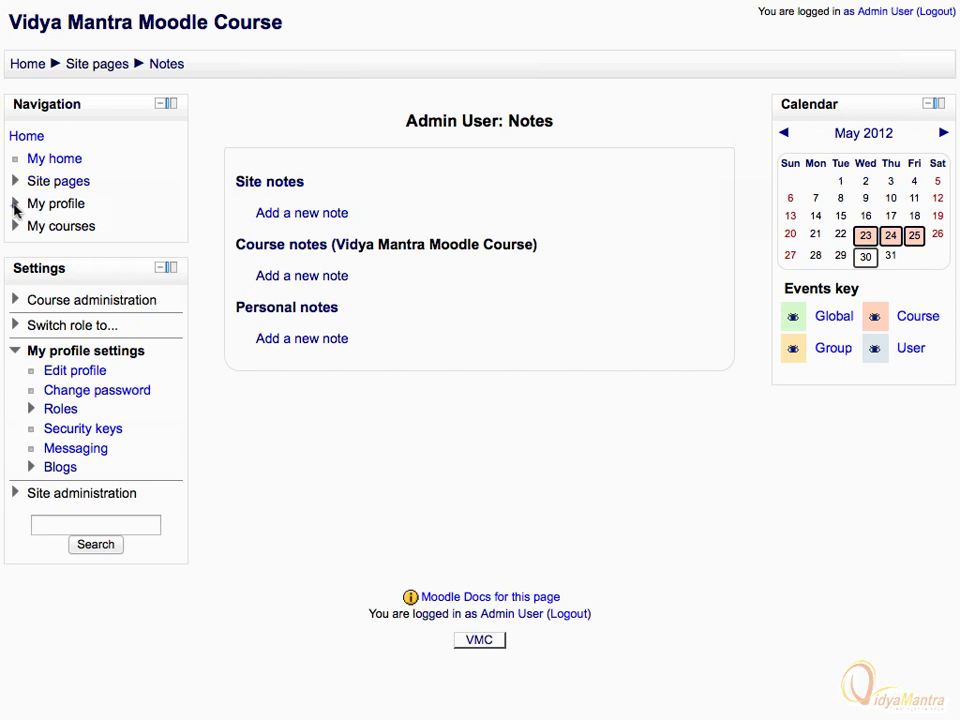
Step: Toggle My profile and its activity reports, then expand My courses to reveal VMC
{"action": "left_click", "coordinate": [14, 205]}
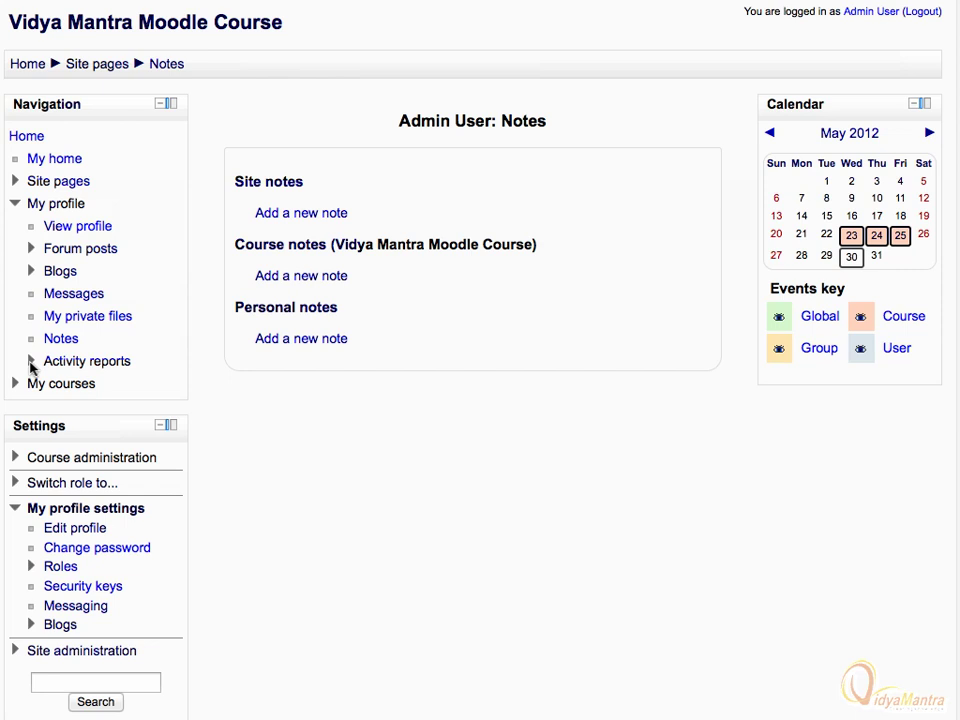
{"action": "left_click", "coordinate": [31, 362]}
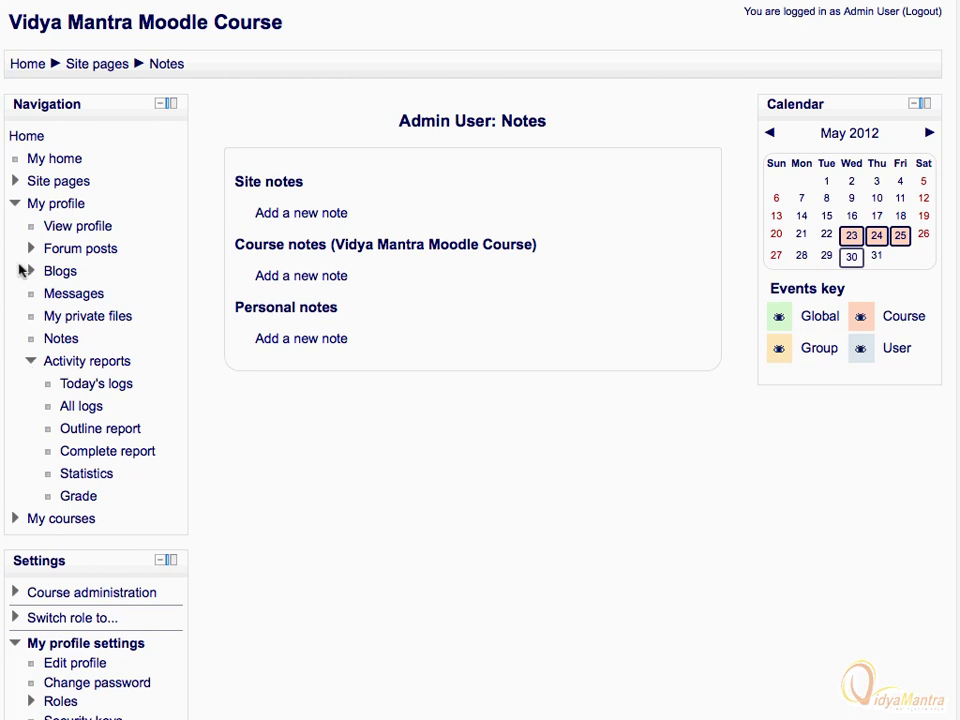
{"action": "left_click", "coordinate": [14, 205]}
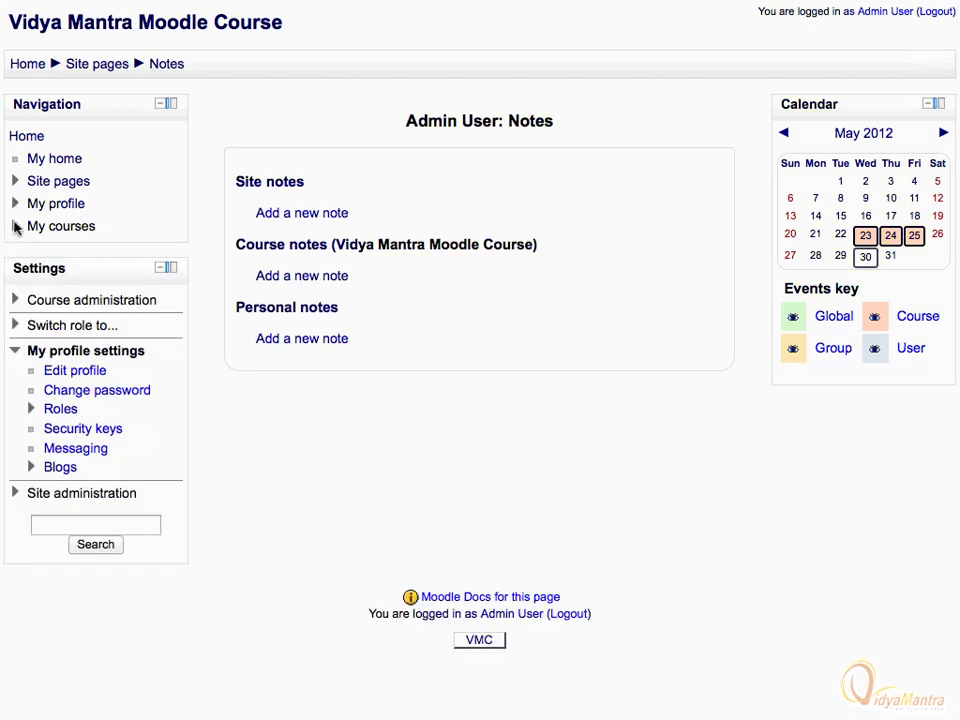
{"action": "left_click", "coordinate": [15, 227]}
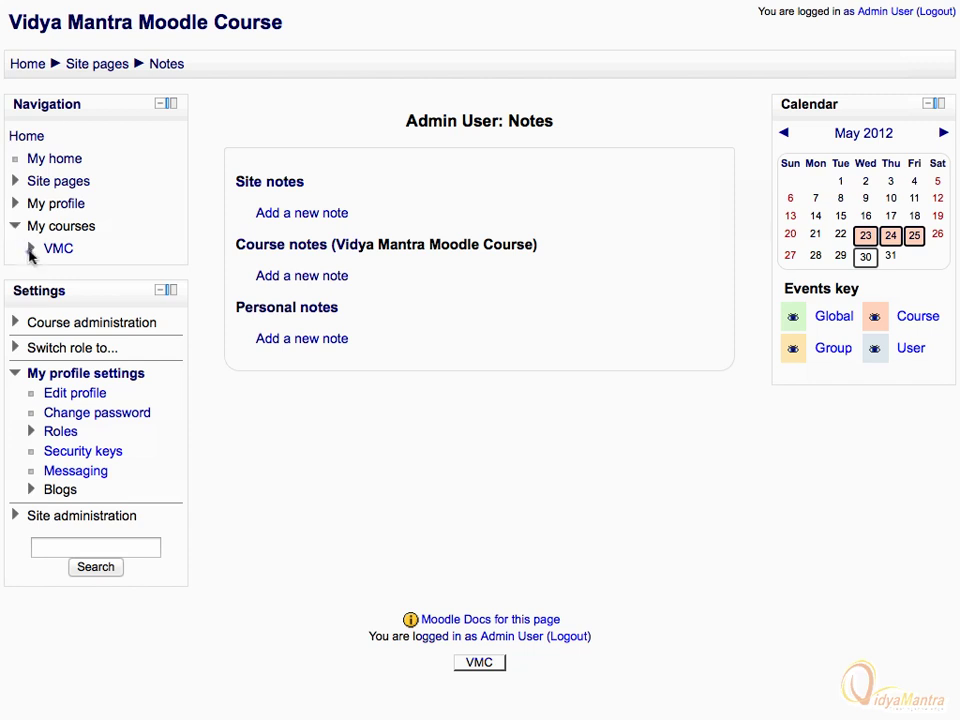
Step: Expand VMC, visit its participants and course blogs, then go to the VMC Notes page
{"action": "left_click", "coordinate": [31, 249]}
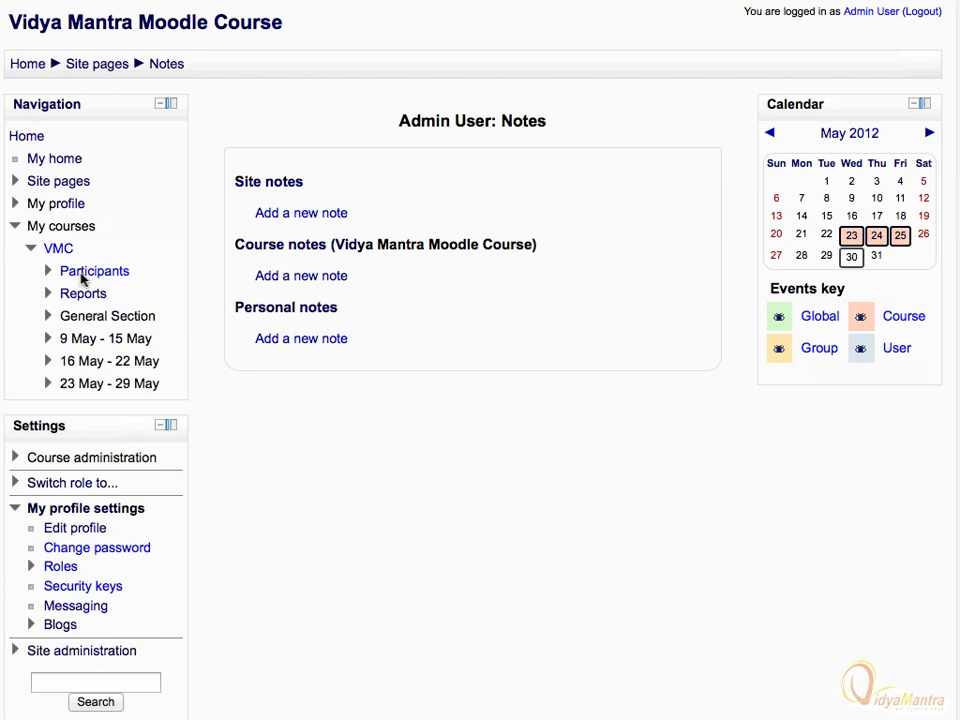
{"action": "left_click", "coordinate": [84, 274]}
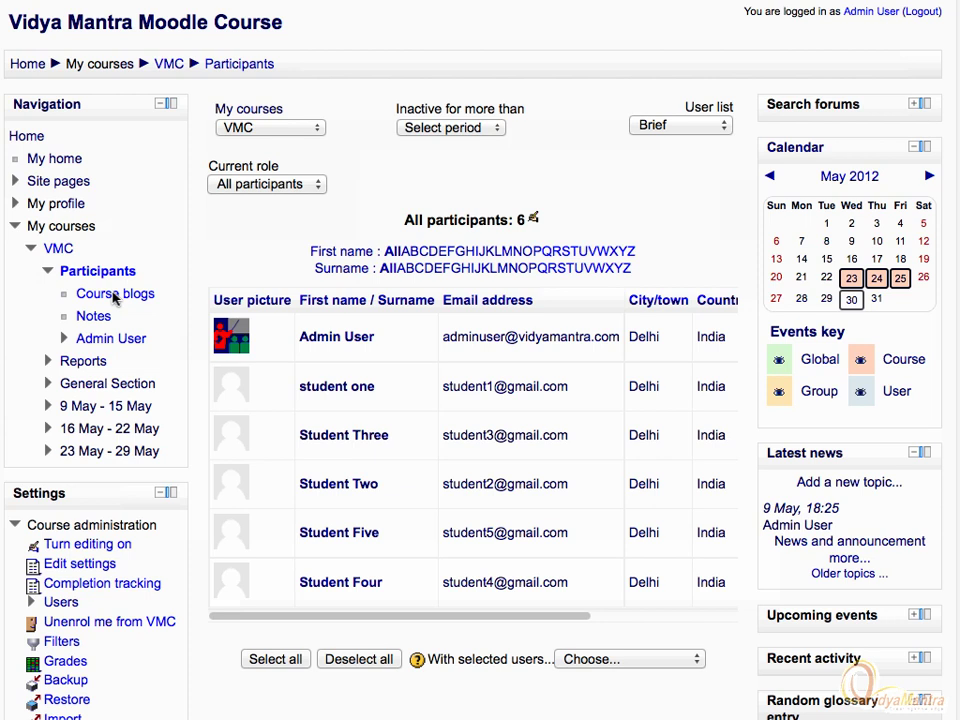
{"action": "left_click", "coordinate": [114, 290]}
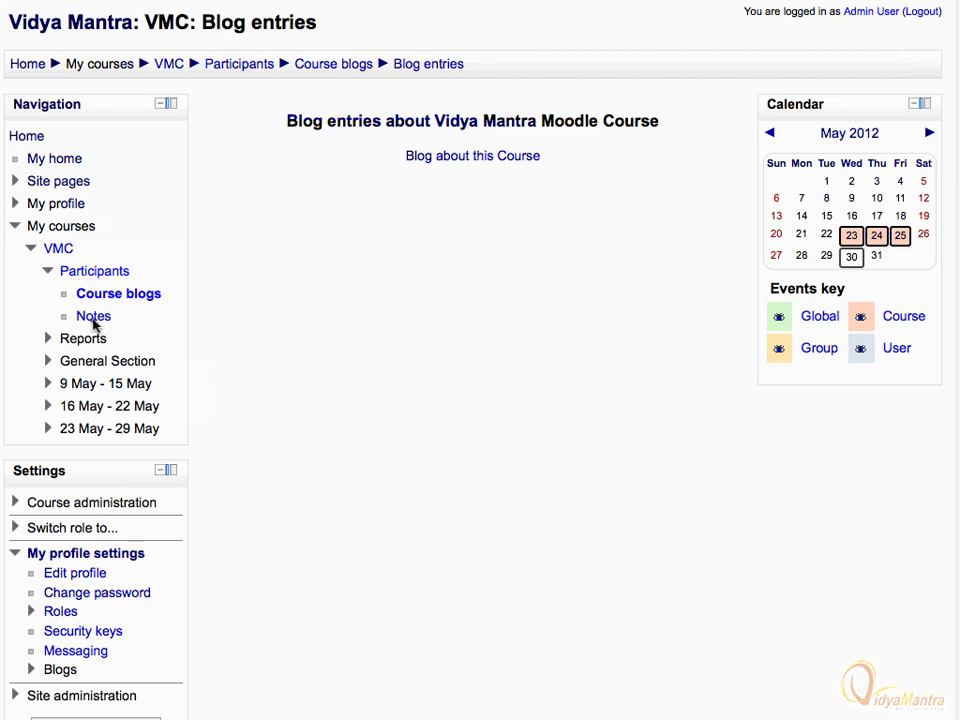
{"action": "left_click", "coordinate": [94, 319]}
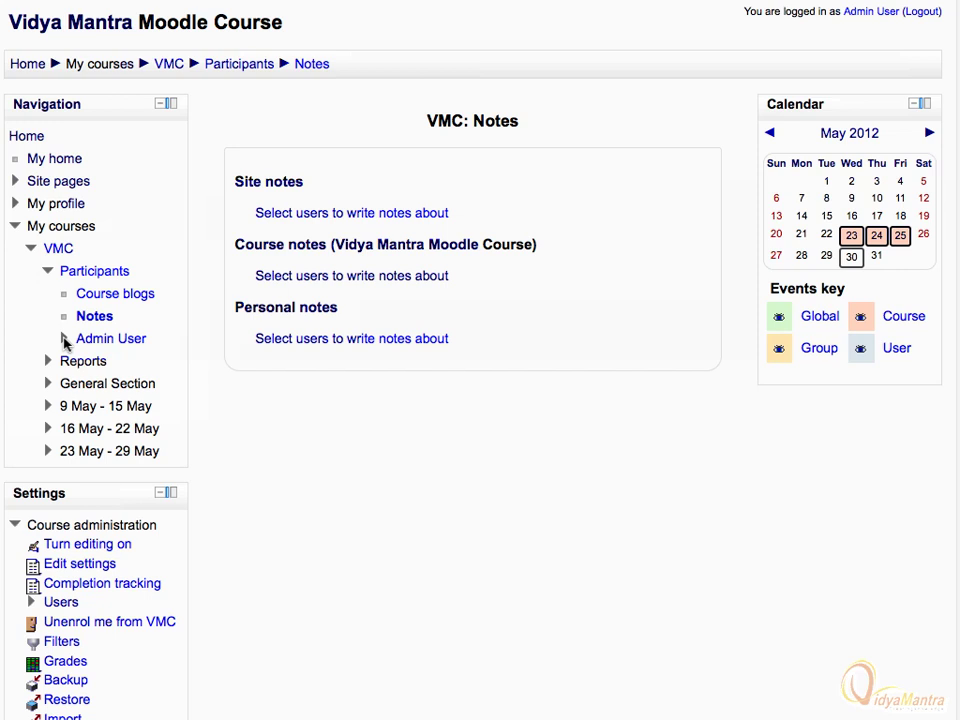
Step: Expand Admin User, collapse Participants, toggle Reports, and expand the VMC General Section
{"action": "left_click", "coordinate": [64, 339]}
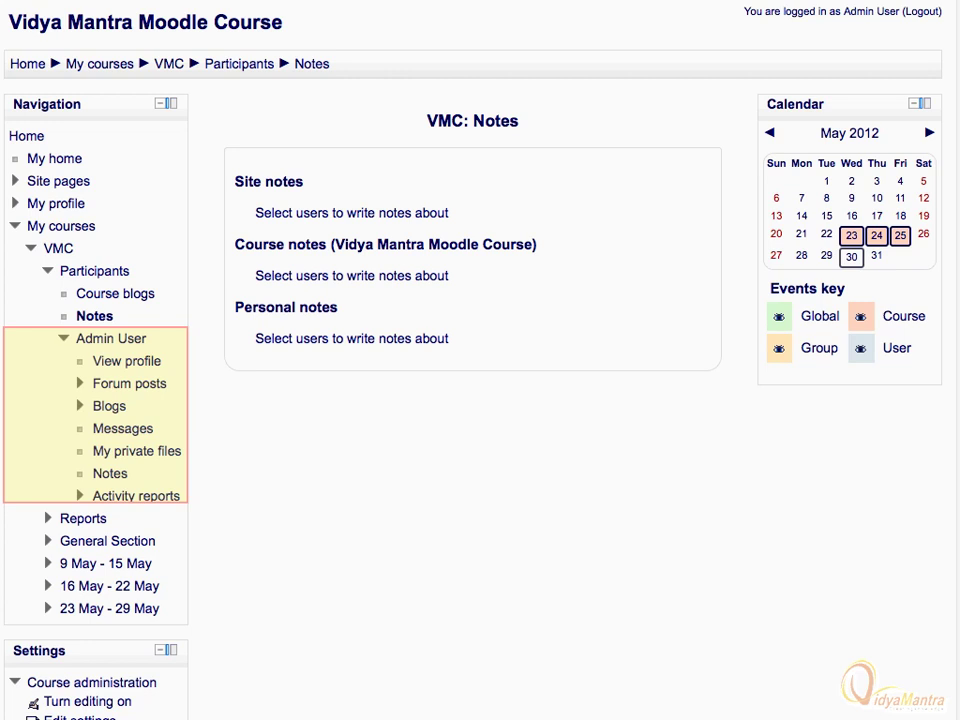
{"action": "left_click", "coordinate": [48, 273]}
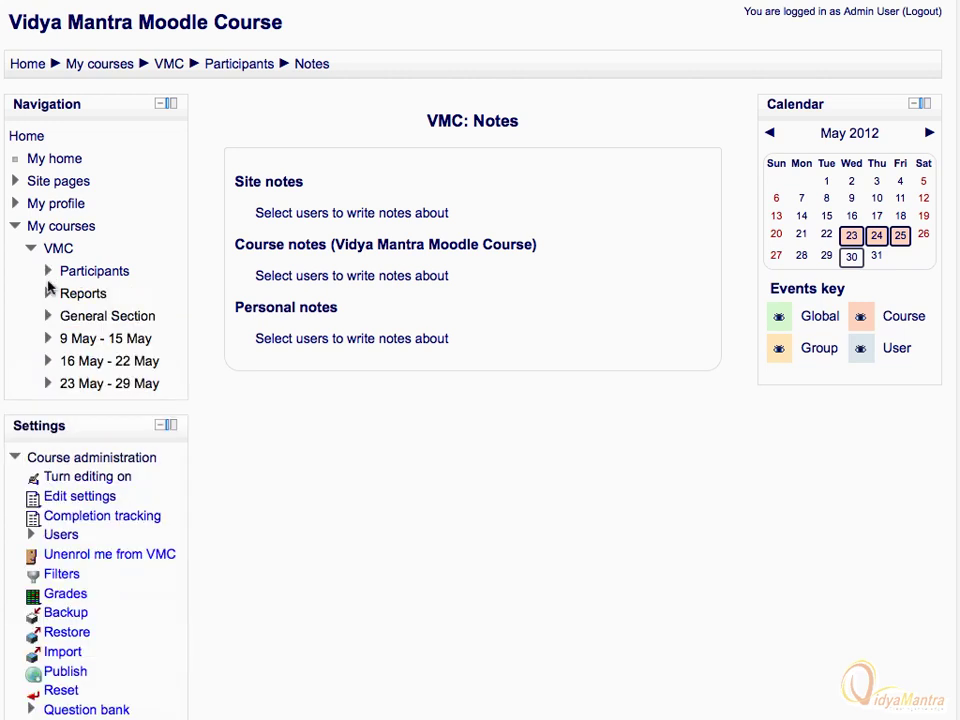
{"action": "left_click", "coordinate": [48, 294]}
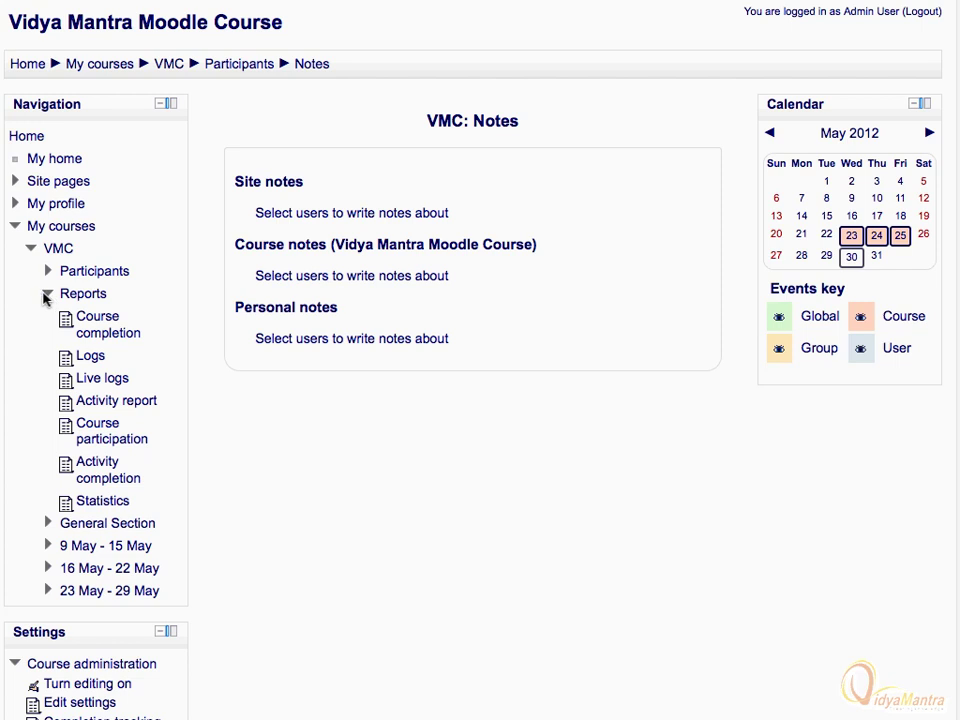
{"action": "left_click", "coordinate": [47, 294]}
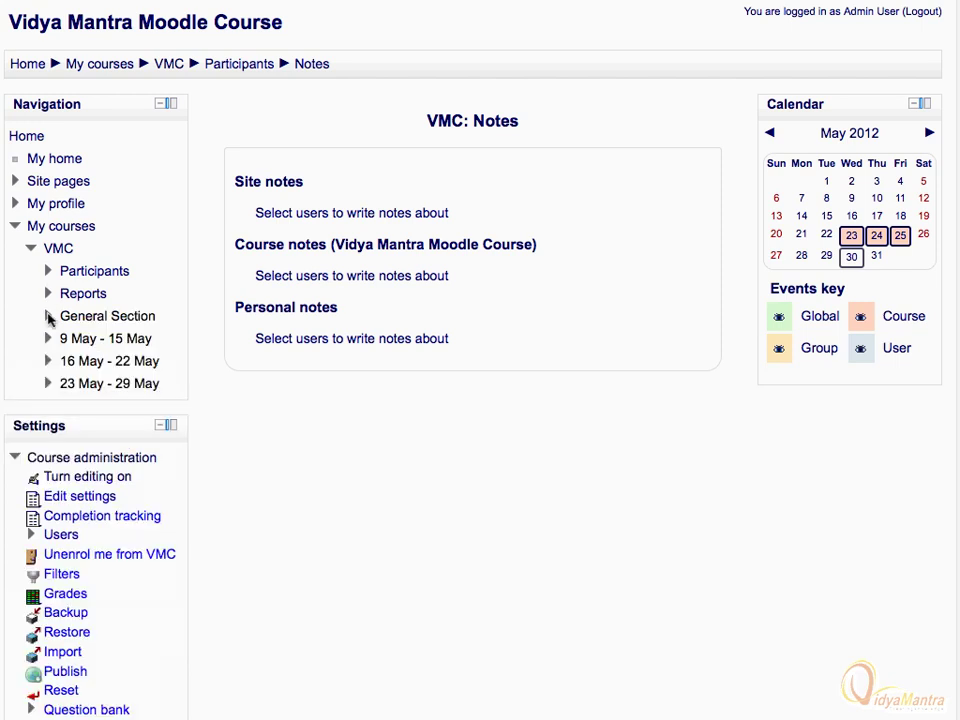
{"action": "left_click", "coordinate": [48, 316]}
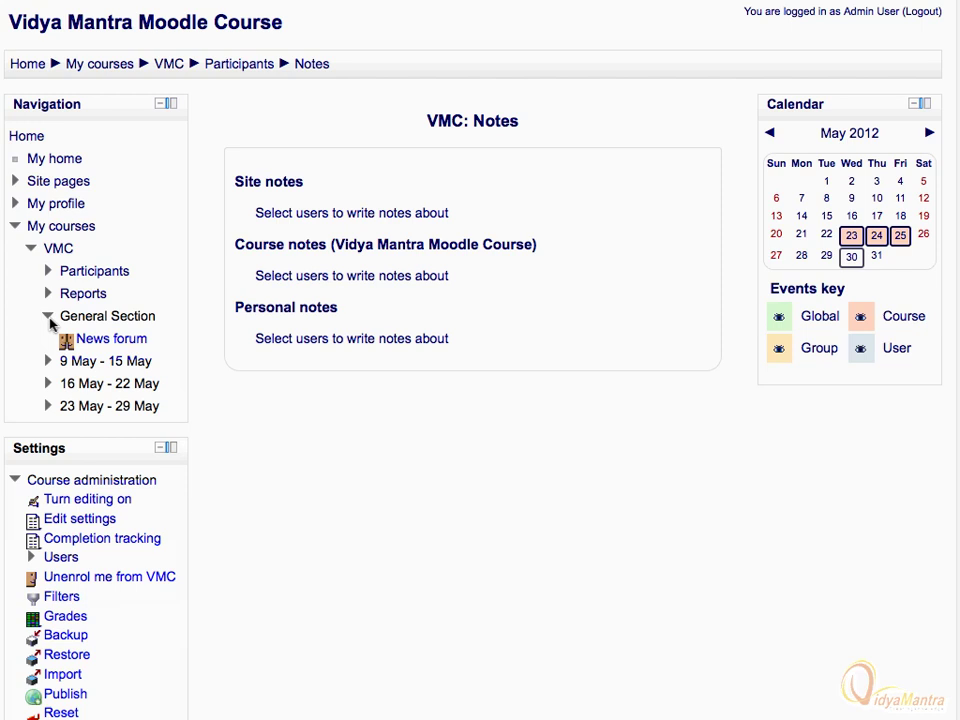
Step: Open the VMC News forum, collapse General, browse 9 May - 15 May, and expand 16 May - 22 May
{"action": "left_click", "coordinate": [74, 341]}
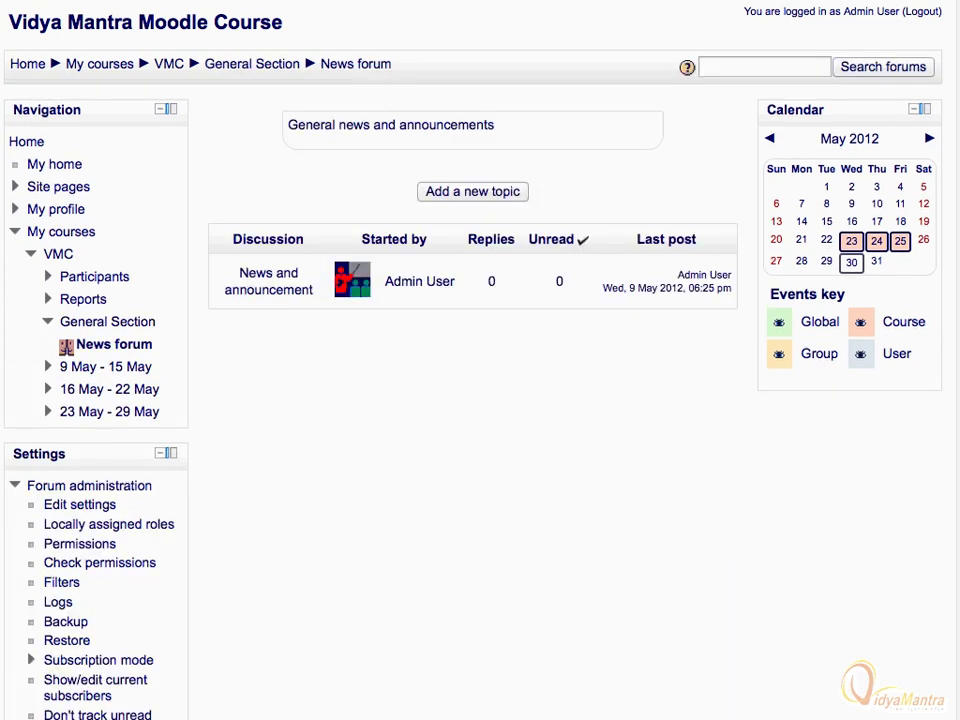
{"action": "left_click", "coordinate": [48, 322]}
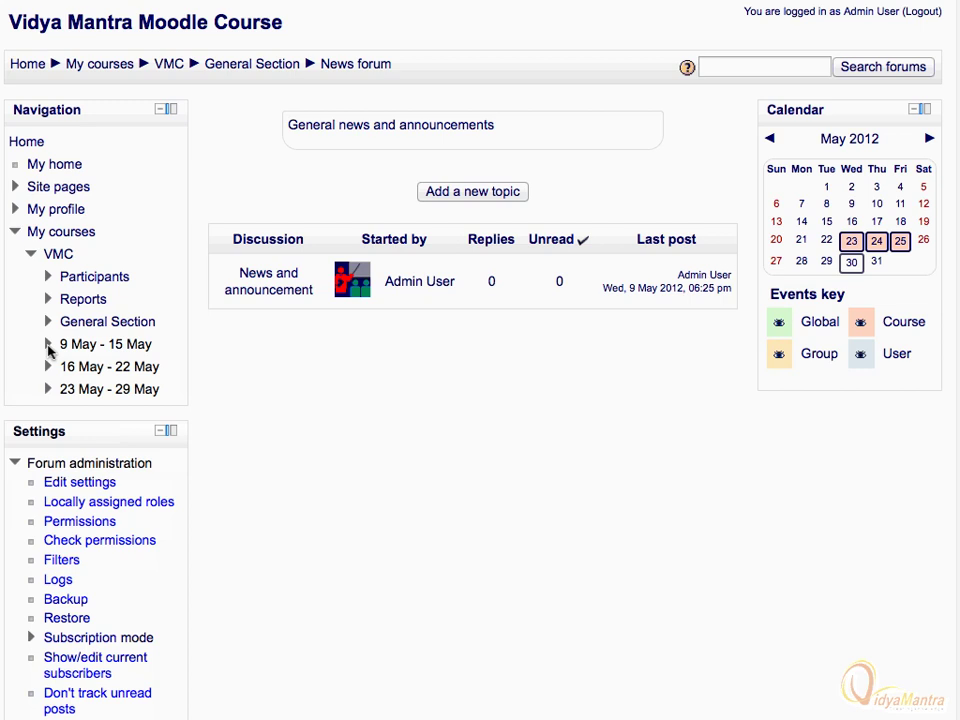
{"action": "left_click", "coordinate": [48, 344]}
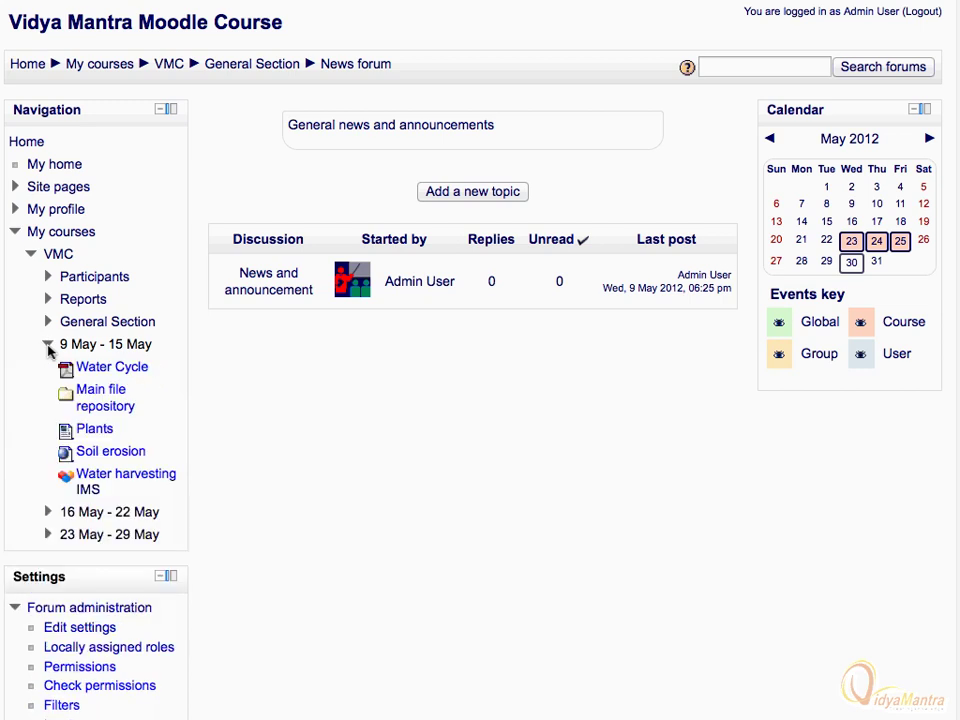
{"action": "left_click", "coordinate": [48, 344]}
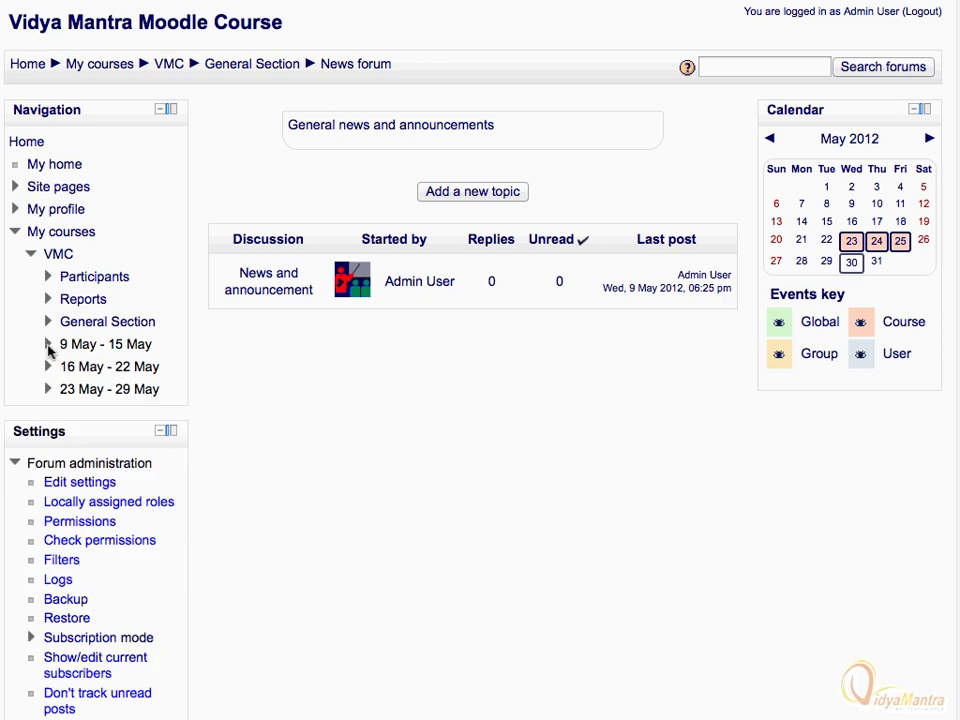
{"action": "left_click", "coordinate": [48, 367]}
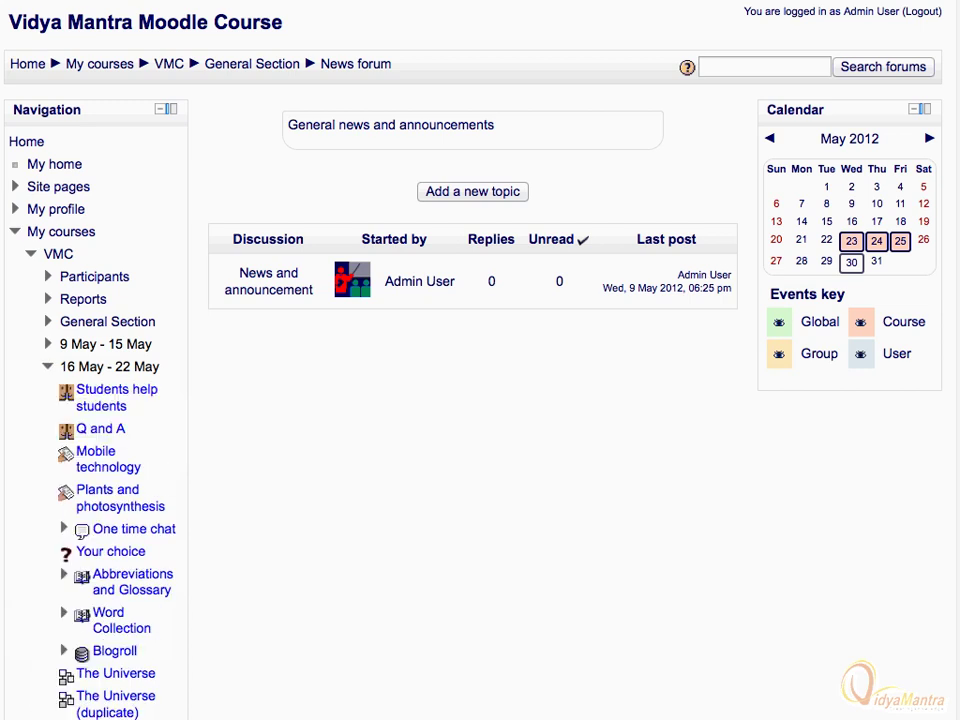
{"action": "scroll", "coordinate": [50, 370], "scroll_direction": "down", "scroll_amount": 5}
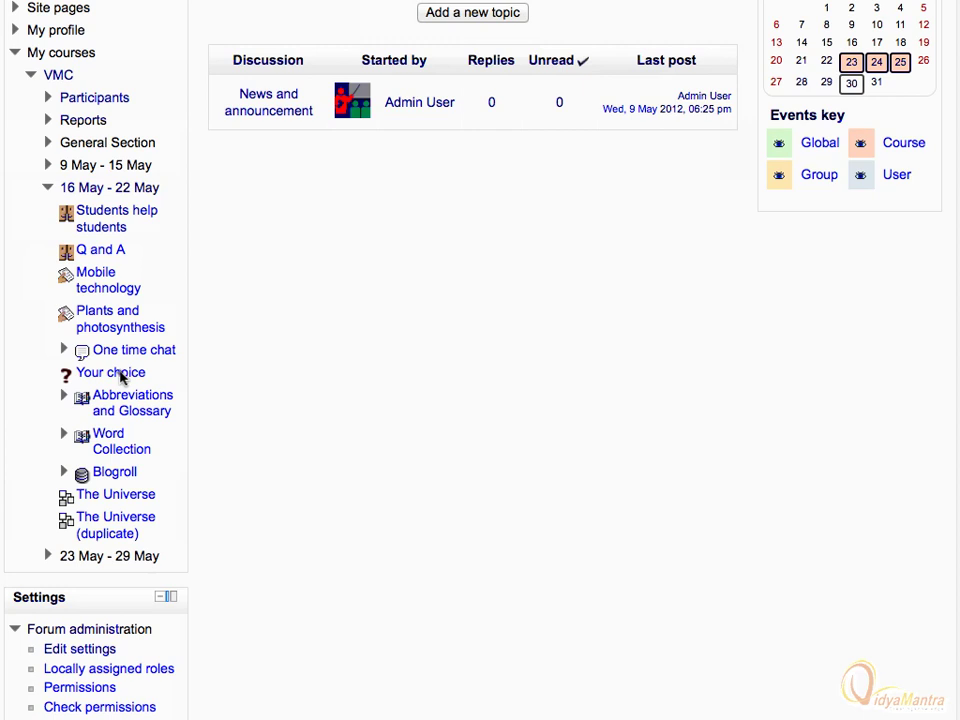
Step: View the Your choice poll and The Universe lesson, then return to the VMC course page
{"action": "left_click", "coordinate": [111, 373]}
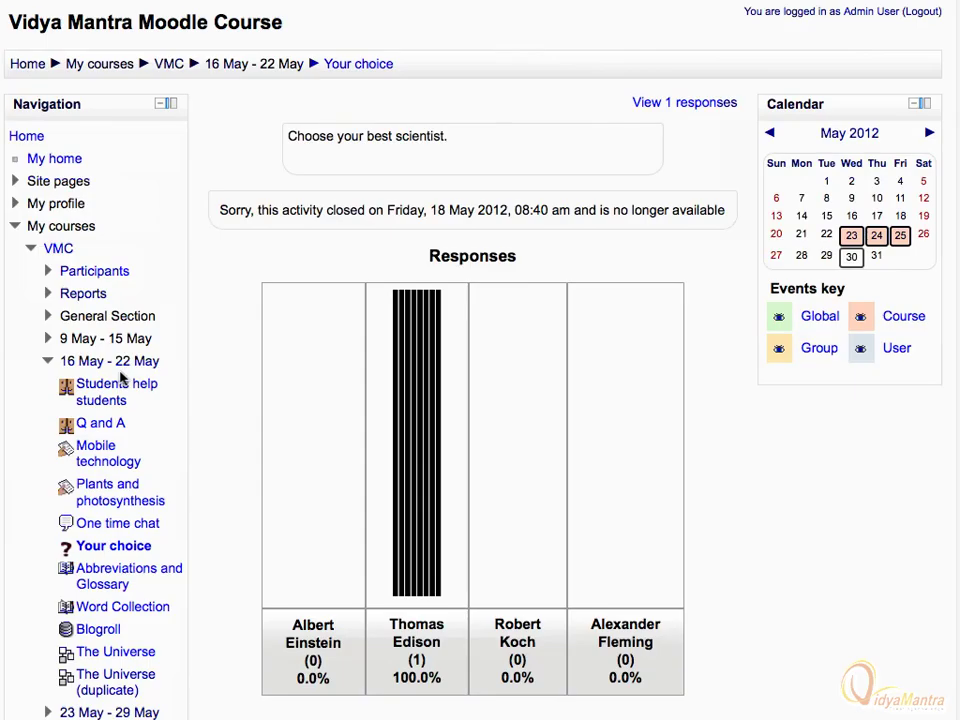
{"action": "left_click", "coordinate": [116, 652]}
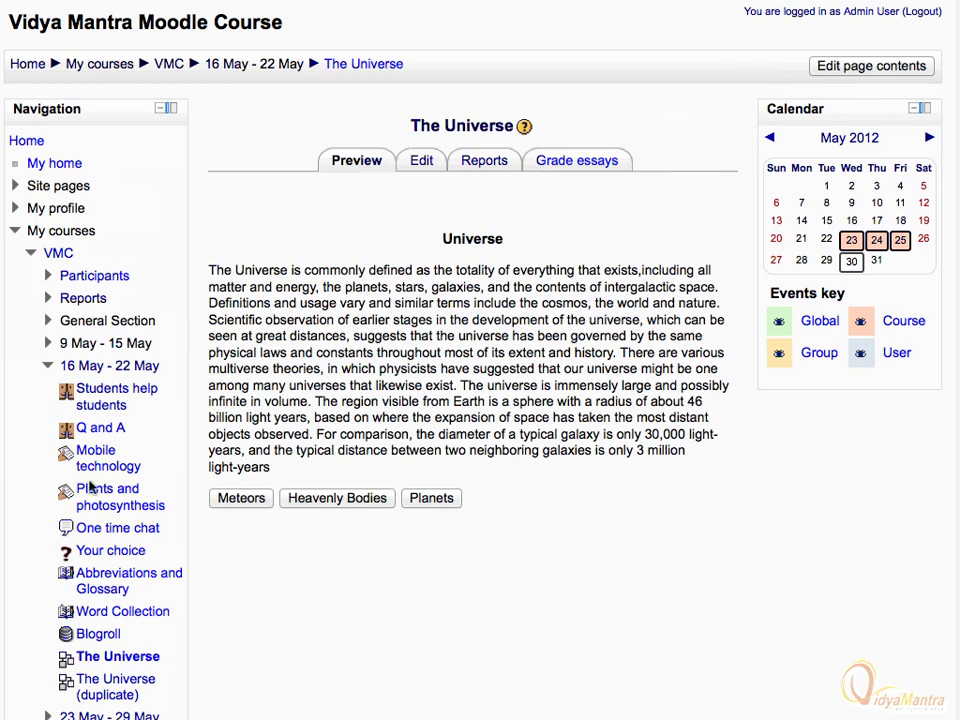
{"action": "left_click", "coordinate": [56, 255]}
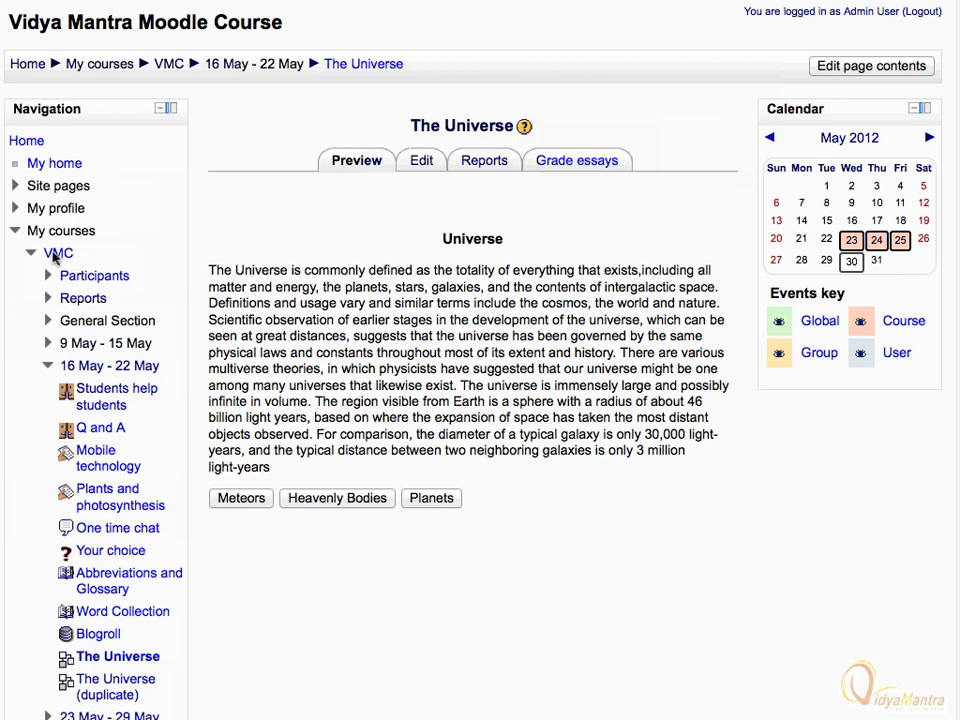